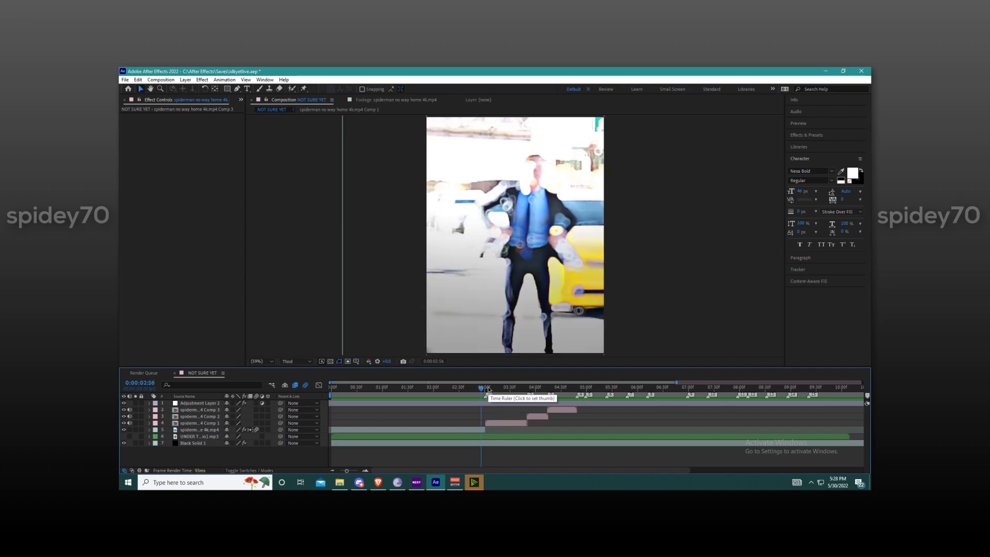
Step: Preview the edit around the cut at three seconds
{"action": "key", "text": "space"}
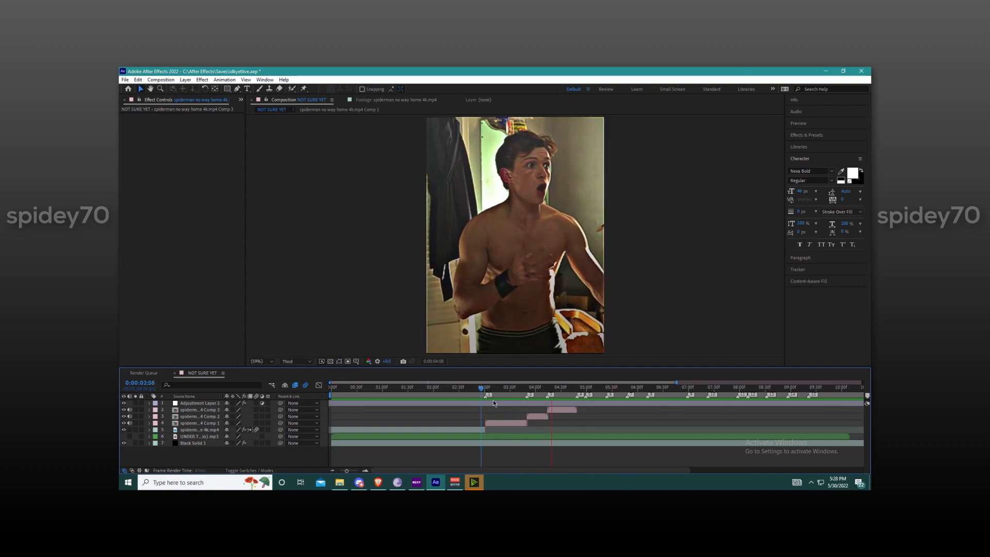
{"action": "scroll", "coordinate": [484, 400], "scroll_direction": "up", "scroll_amount": 2}
{"action": "left_click_drag", "start_coordinate": [483, 397], "coordinate": [454, 388]}
{"action": "key", "text": "space"}
{"action": "scroll", "coordinate": [532, 416], "scroll_direction": "down", "scroll_amount": 3}
{"action": "scroll", "coordinate": [424, 391], "scroll_direction": "up", "scroll_amount": 2}
Step: Apply Twixtor Pro to the Comp 1 clip layer with the playhead at its start, 0:00:03:01
{"action": "left_click", "coordinate": [451, 389]}
{"action": "left_click", "coordinate": [463, 422]}
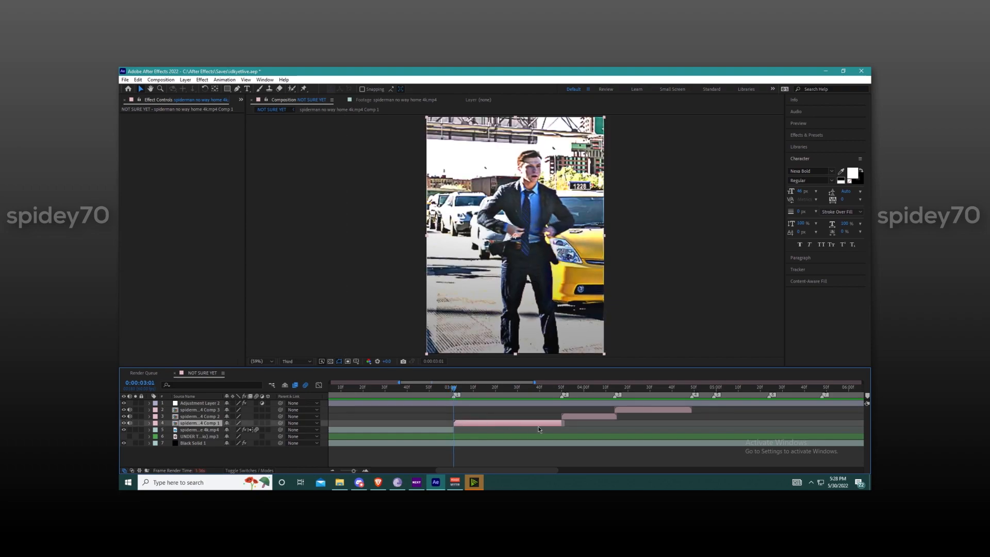
{"action": "key", "text": "ctrl+space"}
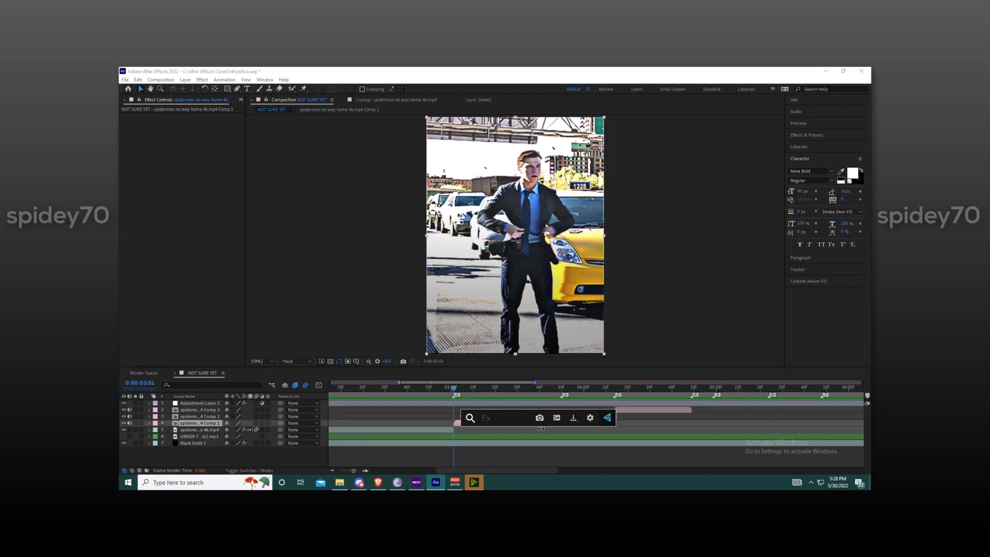
{"action": "type", "text": "twixtor pro"}
{"action": "key", "text": "Return"}
Step: Retime Twixtor's Speed % keyframes, placing the last at the clip's end and the middle one nearer its start
{"action": "key", "text": "y"}
{"action": "key", "text": "u"}
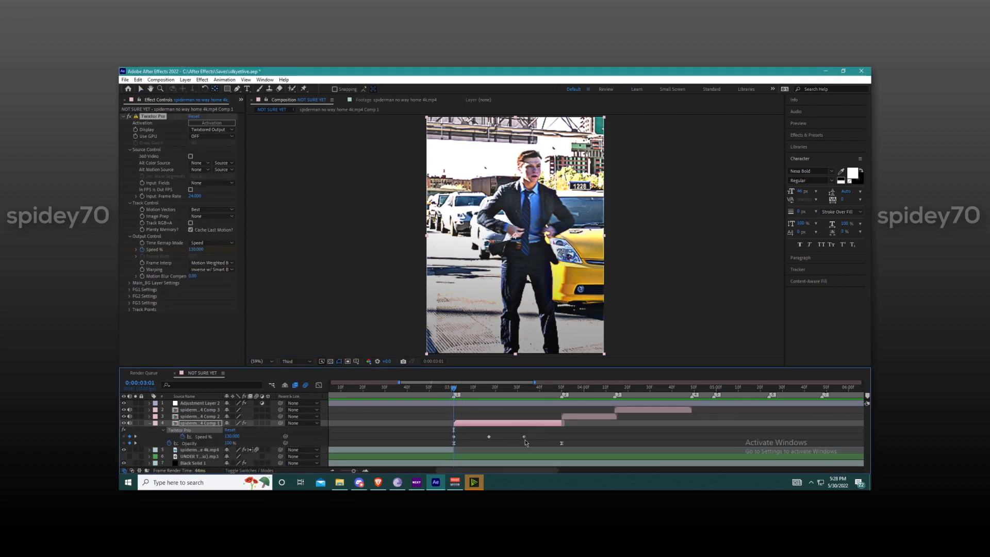
{"action": "scroll", "coordinate": [523, 437], "scroll_direction": "up", "scroll_amount": 2}
{"action": "left_click_drag", "start_coordinate": [524, 437], "coordinate": [669, 443]}
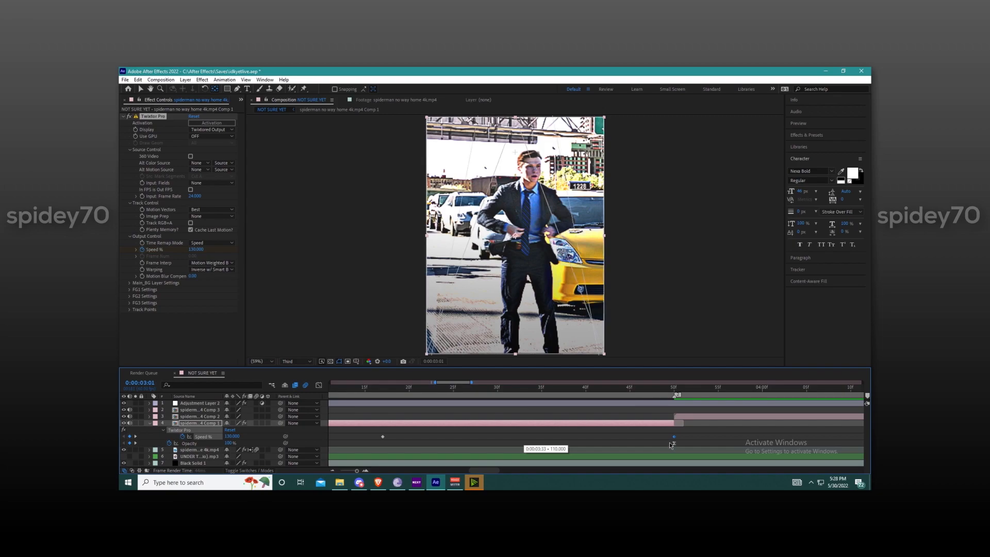
{"action": "scroll", "coordinate": [498, 442], "scroll_direction": "down", "scroll_amount": 2}
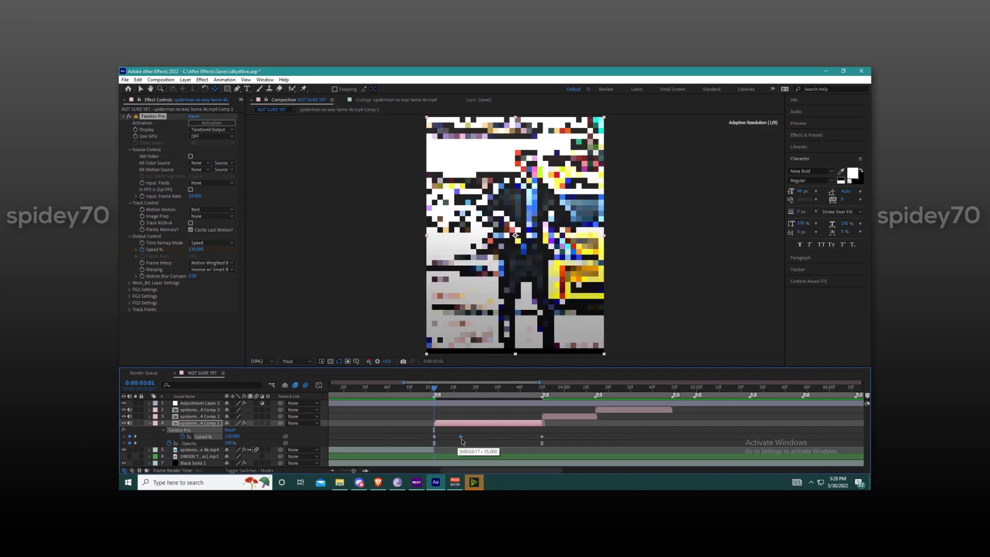
{"action": "key", "text": "u"}
{"action": "left_click", "coordinate": [505, 459]}
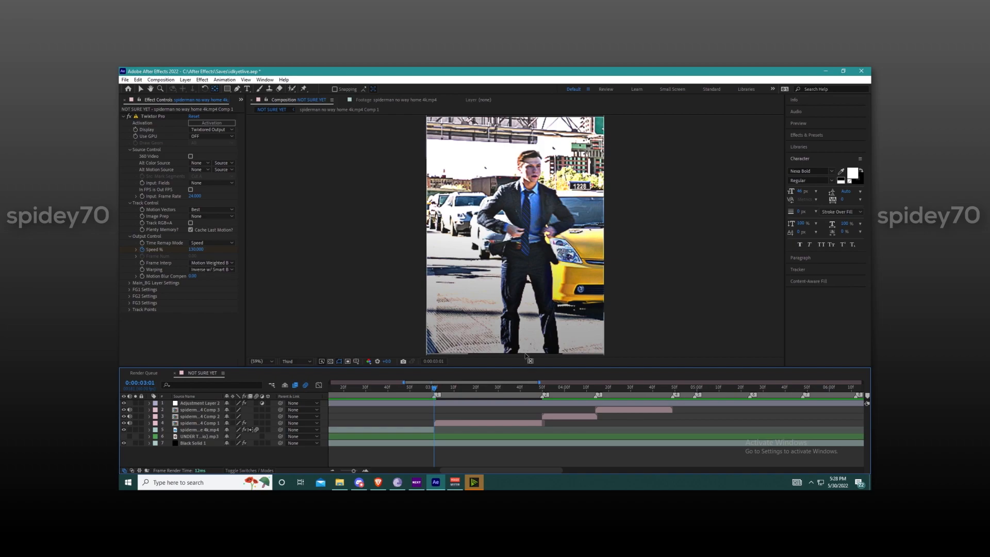
Step: Switch back to the Selection tool and clear the layer selection
{"action": "left_click", "coordinate": [416, 430]}
{"action": "left_click", "coordinate": [479, 423]}
{"action": "left_click", "coordinate": [141, 89]}
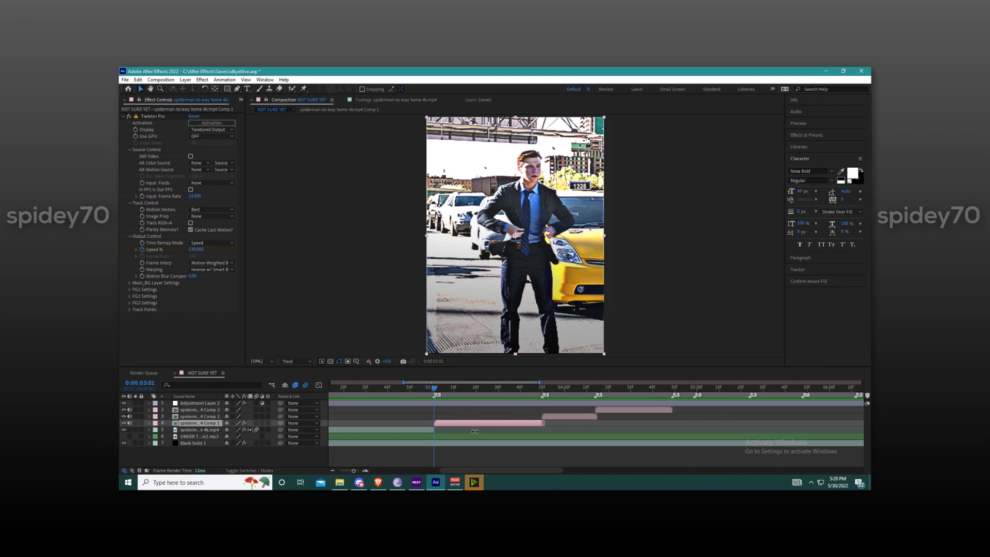
{"action": "left_click", "coordinate": [522, 461]}
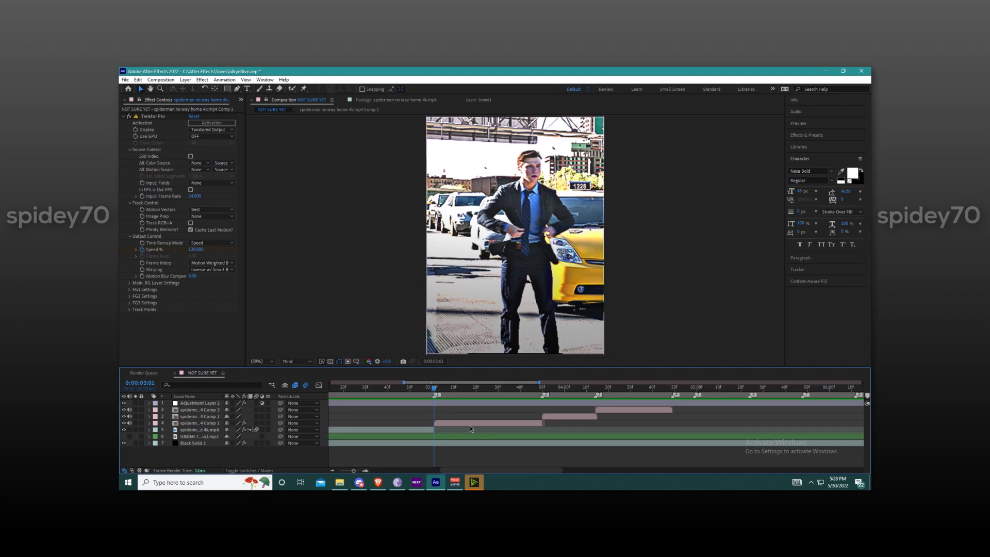
Step: Apply Directional Blur to the Comp 1 clip layer
{"action": "left_click", "coordinate": [500, 422]}
{"action": "key", "text": "ctrl+space"}
{"action": "type", "text": "ir"}
{"action": "key", "text": "BackSpace"}
{"action": "key", "text": "BackSpace"}
{"action": "type", "text": "direc"}
{"action": "key", "text": "Return"}
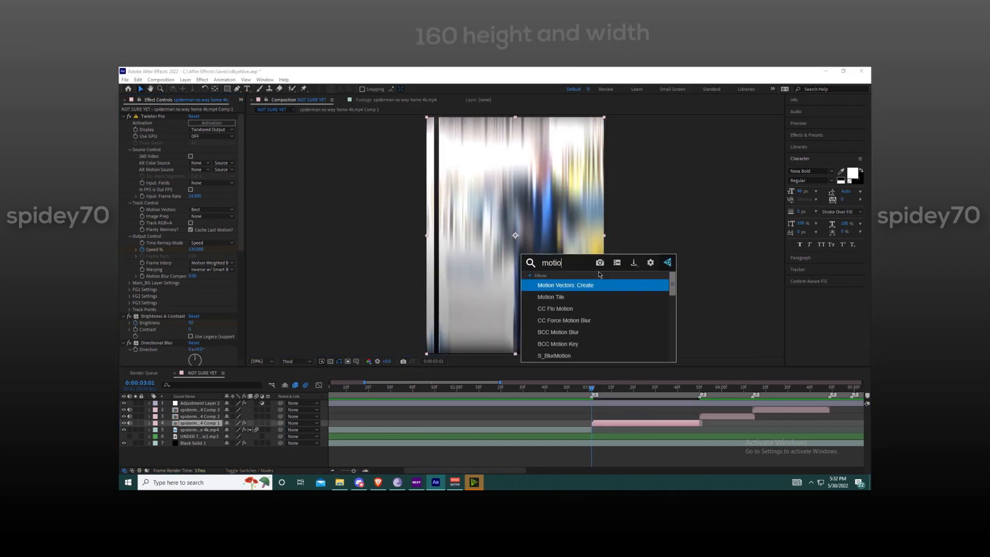
Step: Apply Motion Tile to the Comp 1 clip layer
{"action": "type", "text": "tile"}
{"action": "key", "text": "Return"}
{"action": "scroll", "coordinate": [160, 299], "scroll_direction": "down", "scroll_amount": 5}
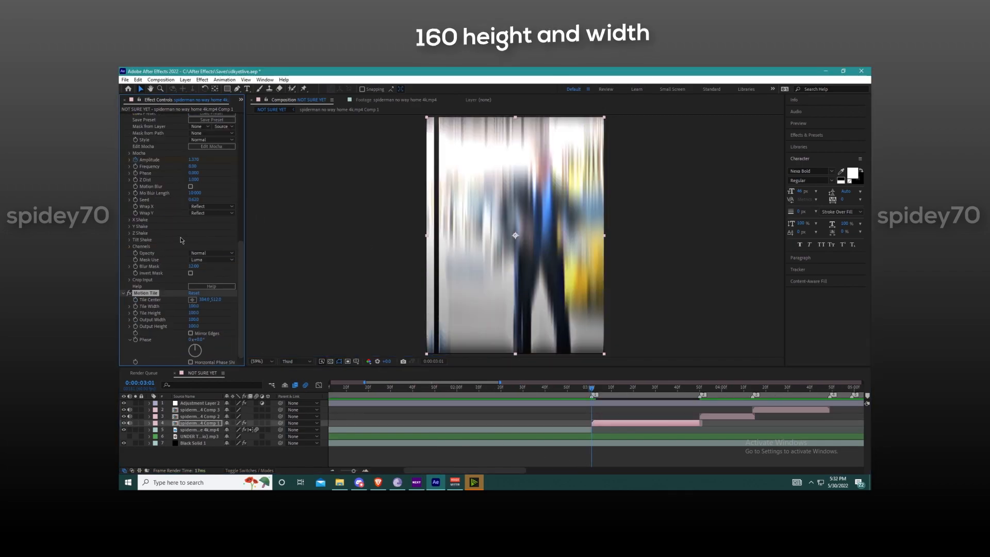
Step: Reorder Motion Tile above Directional Blur so that it sits directly below Brightness & Contrast
{"action": "scroll", "coordinate": [160, 299], "scroll_direction": "down", "scroll_amount": 1}
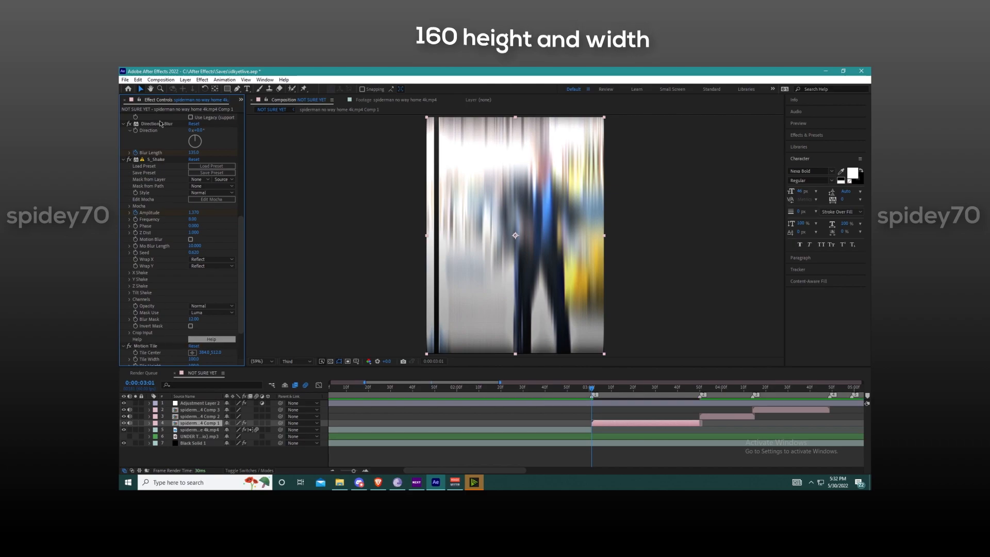
{"action": "left_click_drag", "start_coordinate": [147, 346], "coordinate": [163, 153]}
{"action": "scroll", "coordinate": [173, 179], "scroll_direction": "up", "scroll_amount": 4}
{"action": "left_click_drag", "start_coordinate": [146, 230], "coordinate": [154, 194]}
{"action": "left_click", "coordinate": [653, 464]}
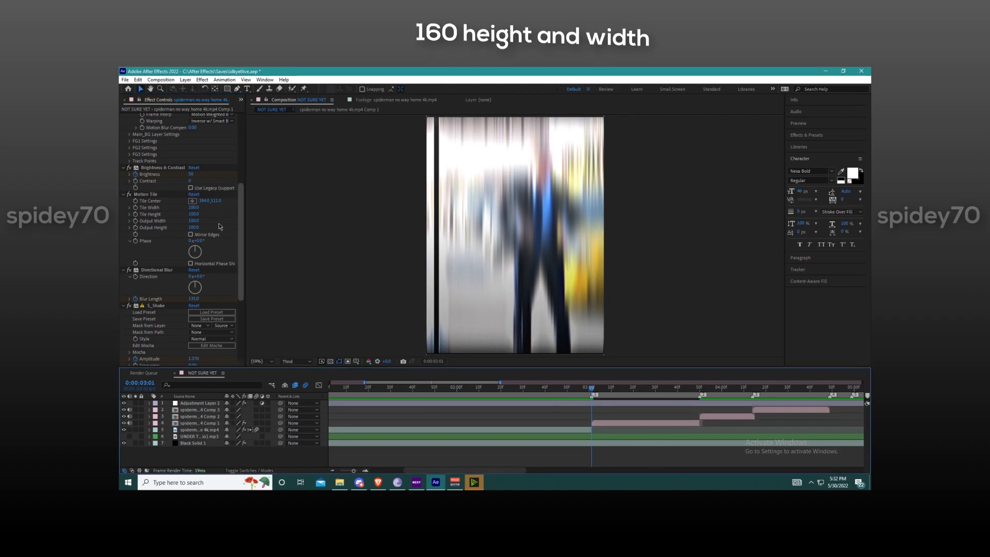
Step: Set Motion Tile's Output Width and Output Height both to 160
{"action": "scroll", "coordinate": [160, 144], "scroll_direction": "up", "scroll_amount": 6}
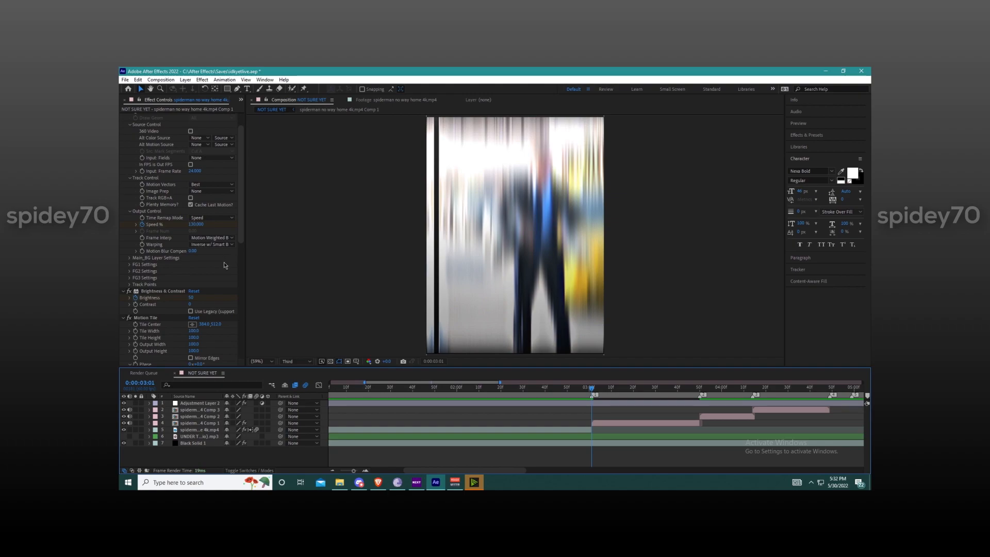
{"action": "scroll", "coordinate": [194, 258], "scroll_direction": "down", "scroll_amount": 3}
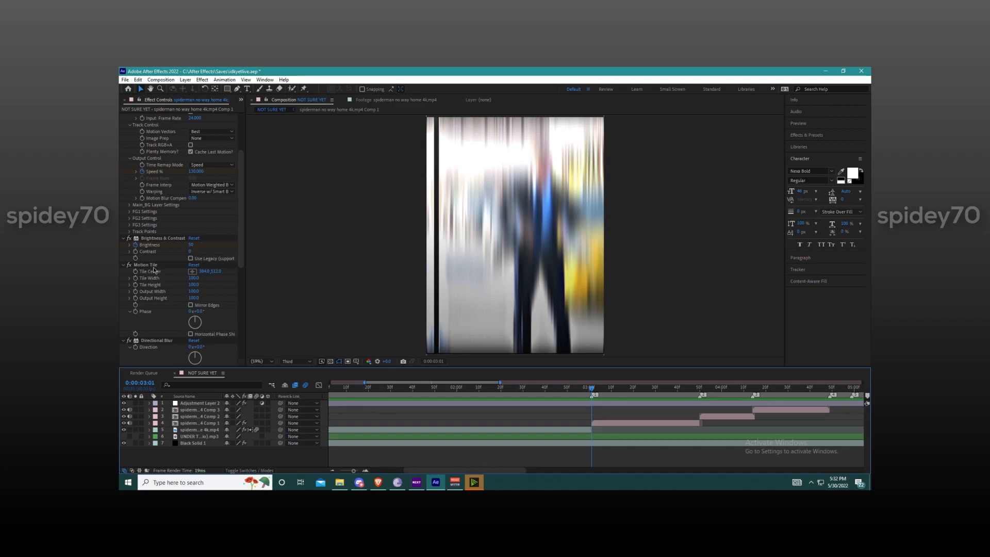
{"action": "left_click", "coordinate": [198, 291]}
{"action": "type", "text": "160"}
{"action": "key", "text": "Tab"}
{"action": "type", "text": "160"}
{"action": "key", "text": "Return"}
Step: Clear the selection and preview the clip from before the cut
{"action": "left_click", "coordinate": [633, 438]}
{"action": "left_click", "coordinate": [632, 450]}
{"action": "scroll", "coordinate": [632, 450], "scroll_direction": "down", "scroll_amount": 4}
{"action": "left_click_drag", "start_coordinate": [432, 388], "coordinate": [309, 373]}
{"action": "key", "text": "space"}
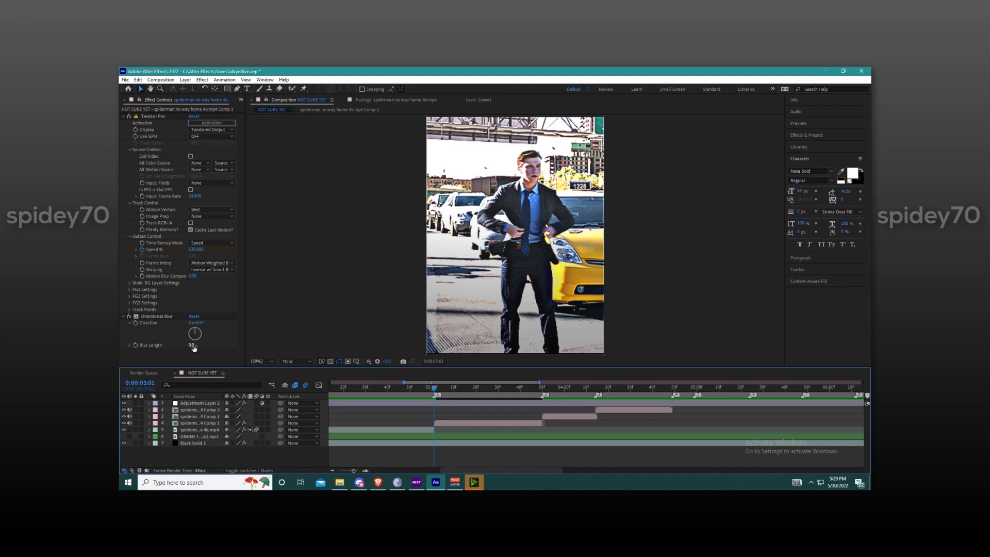
Step: Keyframe Directional Blur's Blur Length at 135 at the start of the Comp 1 clip
{"action": "left_click", "coordinate": [192, 345]}
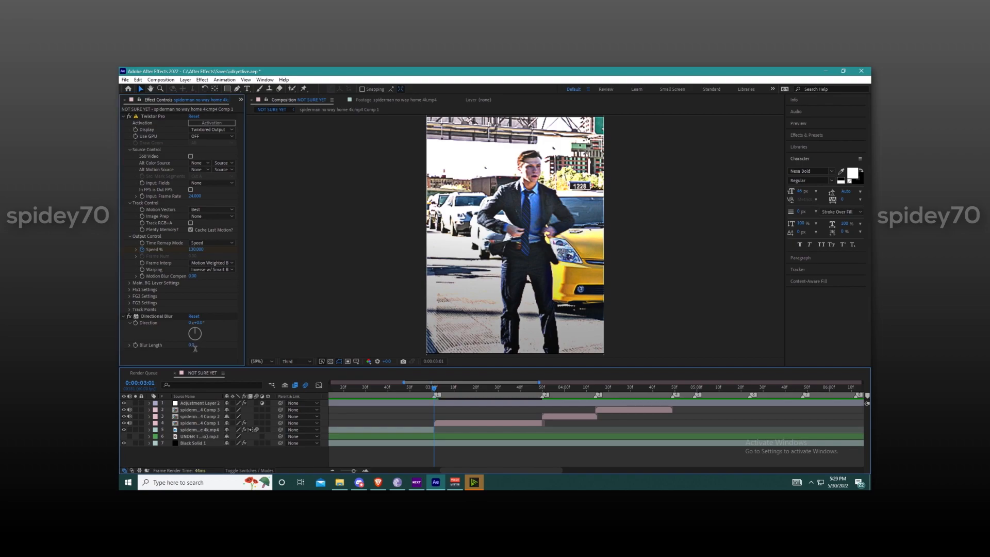
{"action": "type", "text": "135"}
{"action": "key", "text": "Return"}
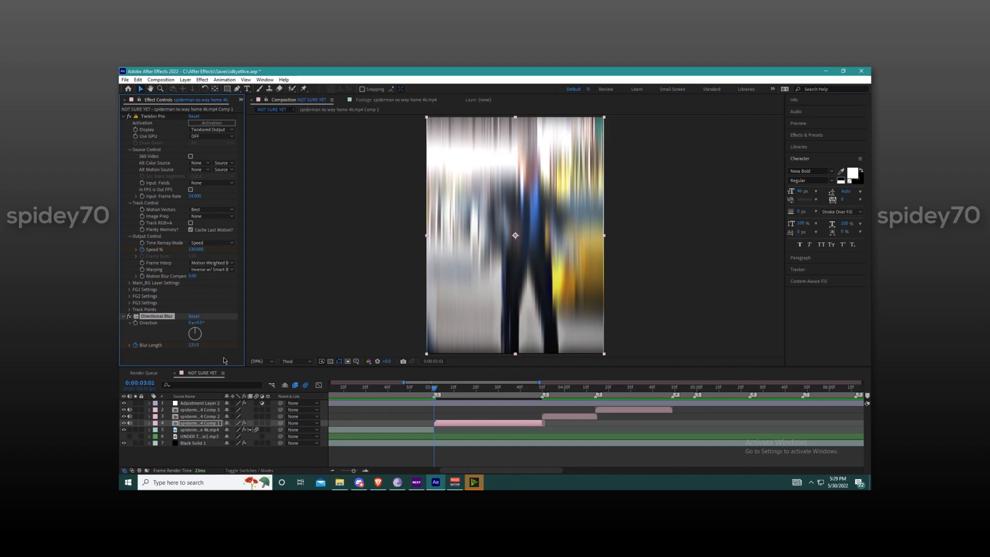
Step: Advance about 15 frames from the clip's start and set Directional Blur's Blur Length to 0
{"action": "scroll", "coordinate": [456, 426], "scroll_direction": "up", "scroll_amount": 2}
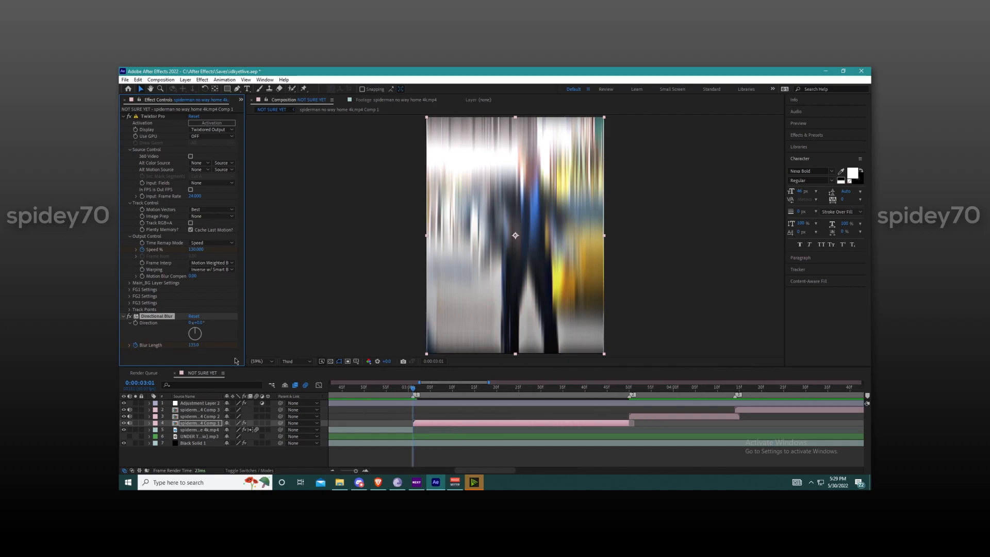
{"action": "key", "text": "Page_Down"}
{"action": "key", "text": "Page_Down"}
{"action": "key", "text": "Page_Down"}
{"action": "key", "text": "Page_Down"}
{"action": "key", "text": "Page_Down"}
{"action": "key", "text": "Page_Down"}
{"action": "key", "text": "Page_Down"}
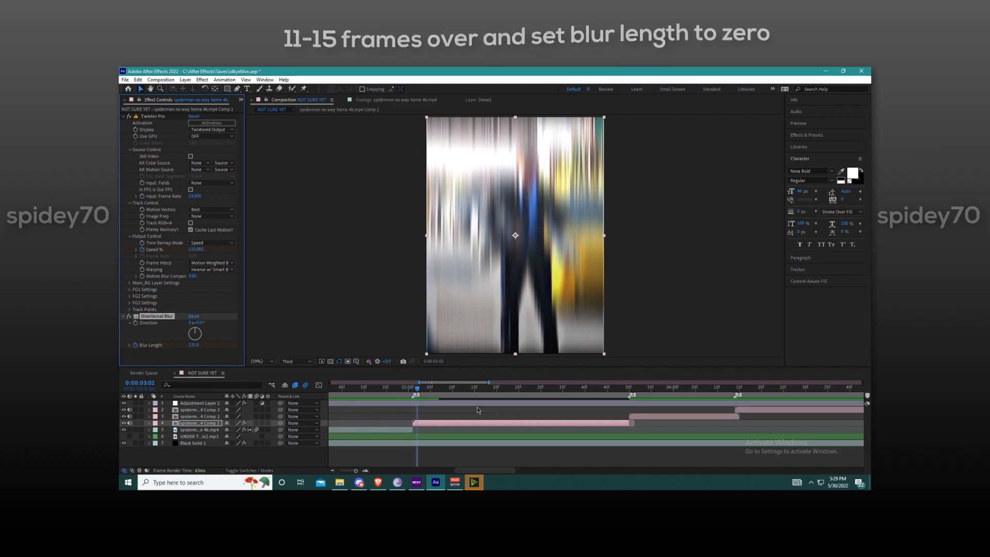
{"action": "key", "text": "Page_Down"}
{"action": "key", "text": "Page_Down"}
{"action": "key", "text": "Page_Down"}
{"action": "key", "text": "Page_Down"}
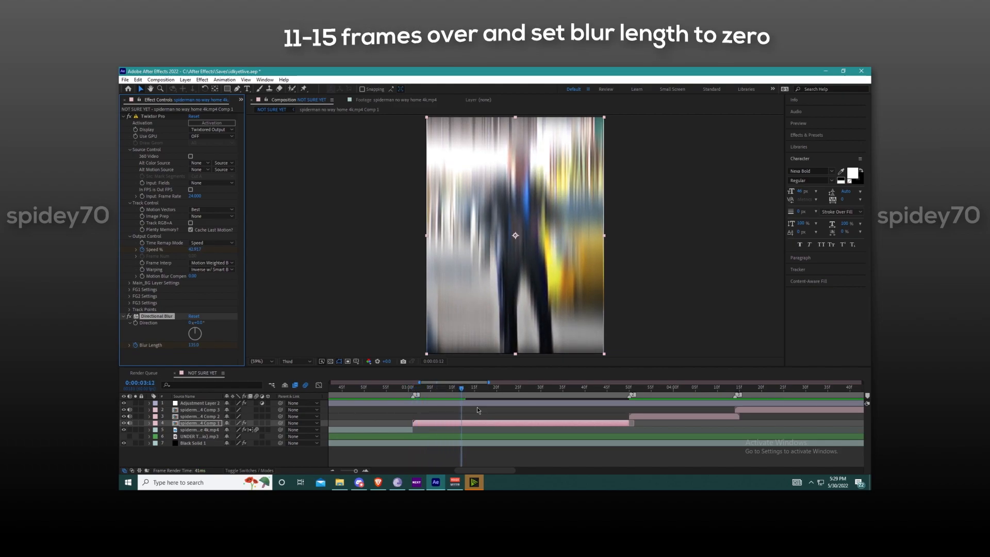
{"action": "key", "text": "Page_Down"}
{"action": "key", "text": "Page_Down"}
{"action": "key", "text": "Page_Down"}
{"action": "key", "text": "Page_Down"}
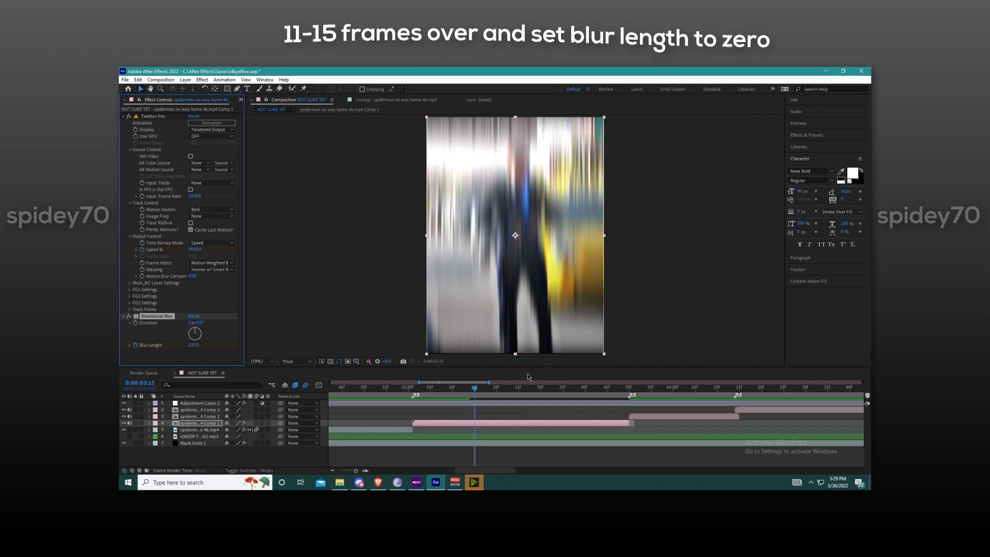
{"action": "left_click", "coordinate": [200, 348]}
{"action": "type", "text": "0"}
{"action": "key", "text": "Return"}
Step: Reveal the clip's keyframes and preview the blur transition from just before the cut
{"action": "left_click_drag", "start_coordinate": [475, 390], "coordinate": [414, 396]}
{"action": "key", "text": "u"}
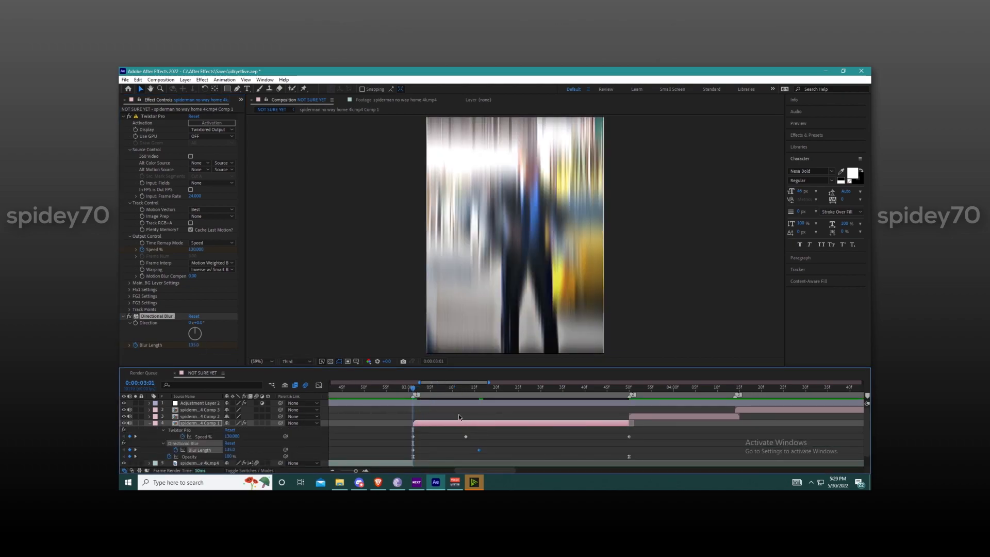
{"action": "key", "text": "space"}
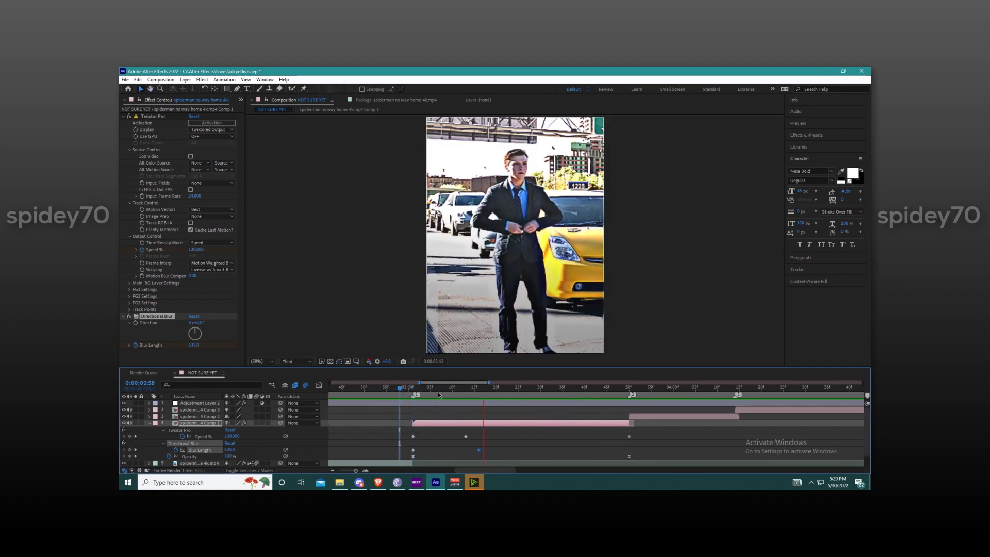
{"action": "key", "text": "space"}
Step: Select both Blur Length keyframes, show their curve in the graph editor and apply Easy Ease
{"action": "left_click", "coordinate": [492, 452]}
{"action": "mouse_move", "coordinate": [492, 452]}
{"action": "left_mouse_down"}
{"action": "mouse_move", "coordinate": [405, 452]}
{"action": "mouse_move", "coordinate": [494, 449]}
{"action": "left_mouse_up"}
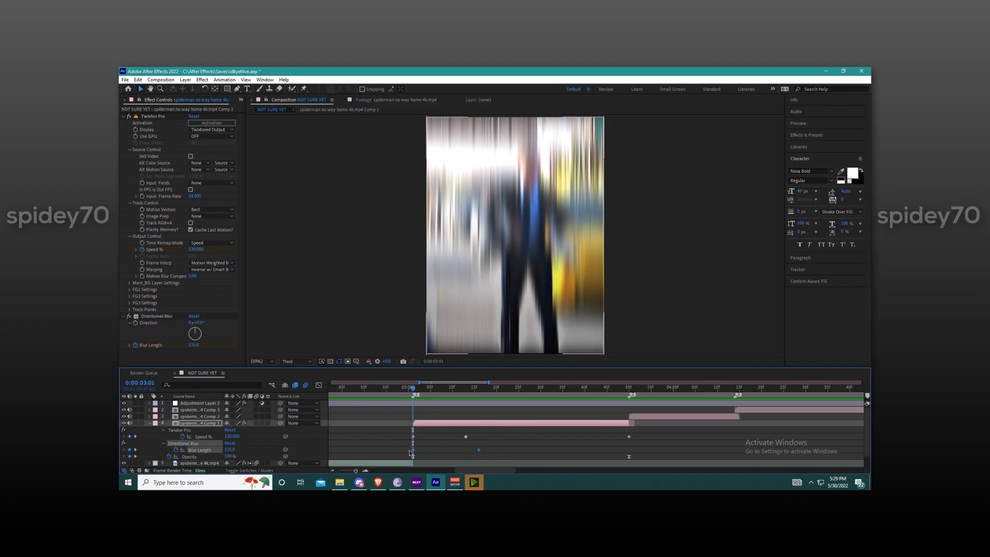
{"action": "left_click", "coordinate": [318, 385]}
{"action": "left_click", "coordinate": [319, 385]}
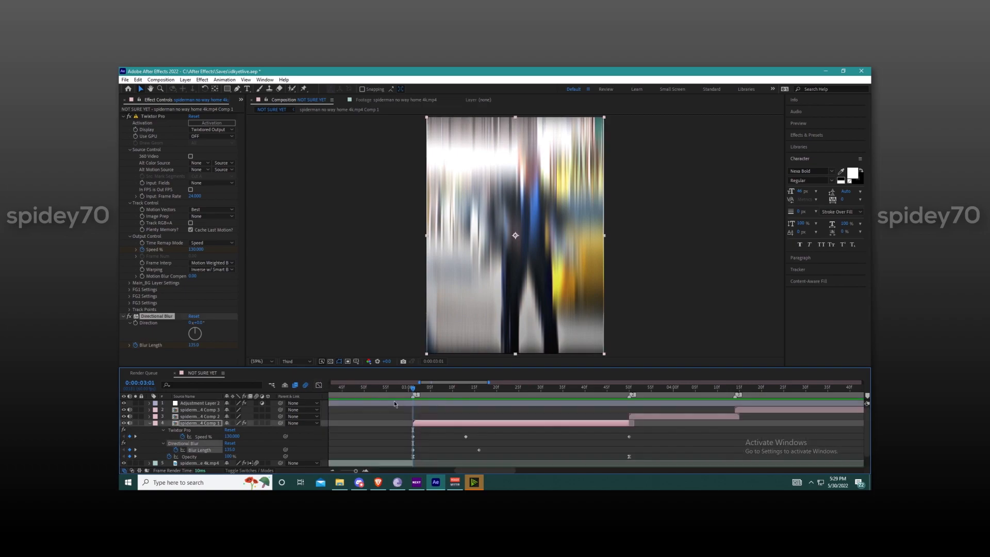
{"action": "scroll", "coordinate": [469, 450], "scroll_direction": "down", "scroll_amount": 2}
{"action": "scroll", "coordinate": [471, 438], "scroll_direction": "up", "scroll_amount": 3}
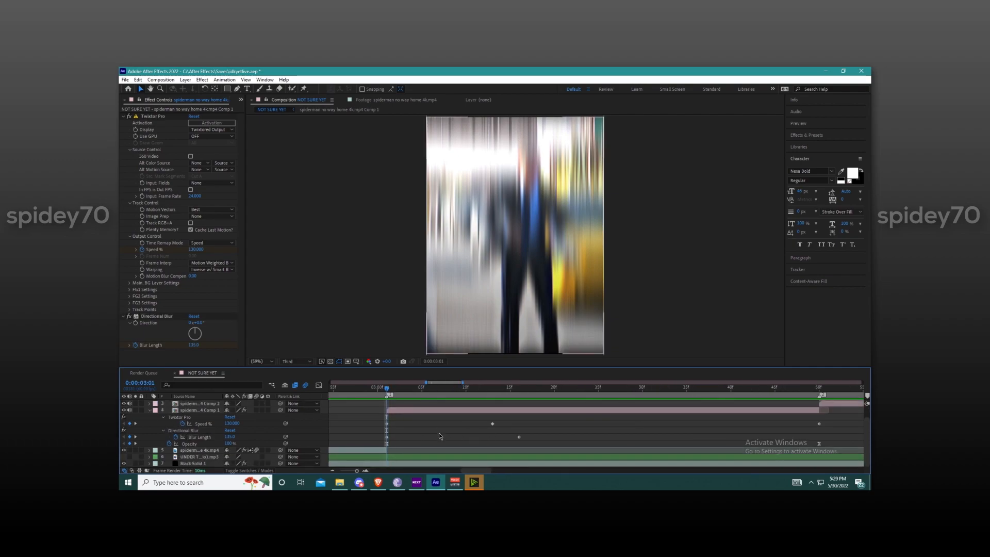
{"action": "left_click_drag", "start_coordinate": [535, 436], "coordinate": [386, 441]}
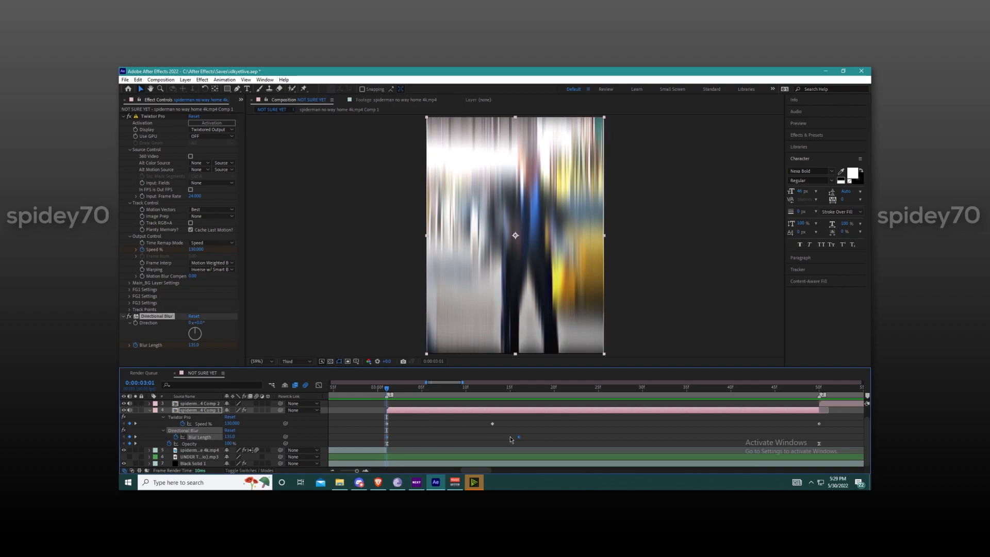
{"action": "mouse_move", "coordinate": [519, 437]}
{"action": "left_click", "coordinate": [319, 385]}
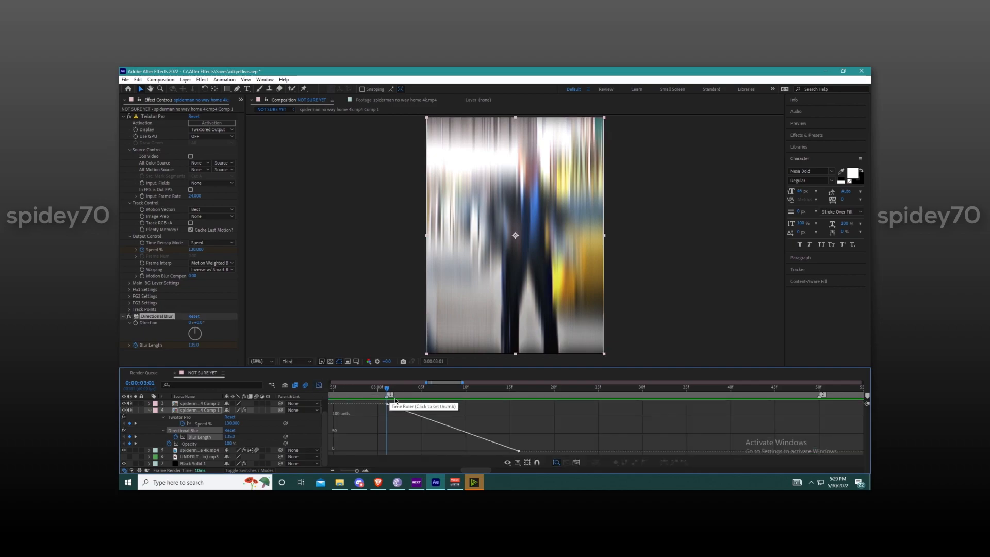
{"action": "left_click", "coordinate": [440, 427]}
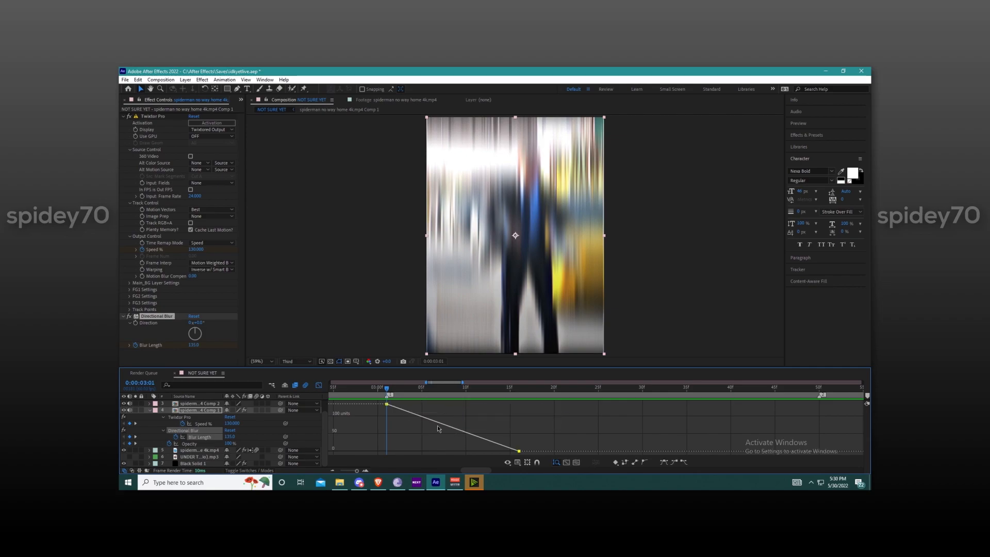
{"action": "left_click", "coordinate": [664, 463]}
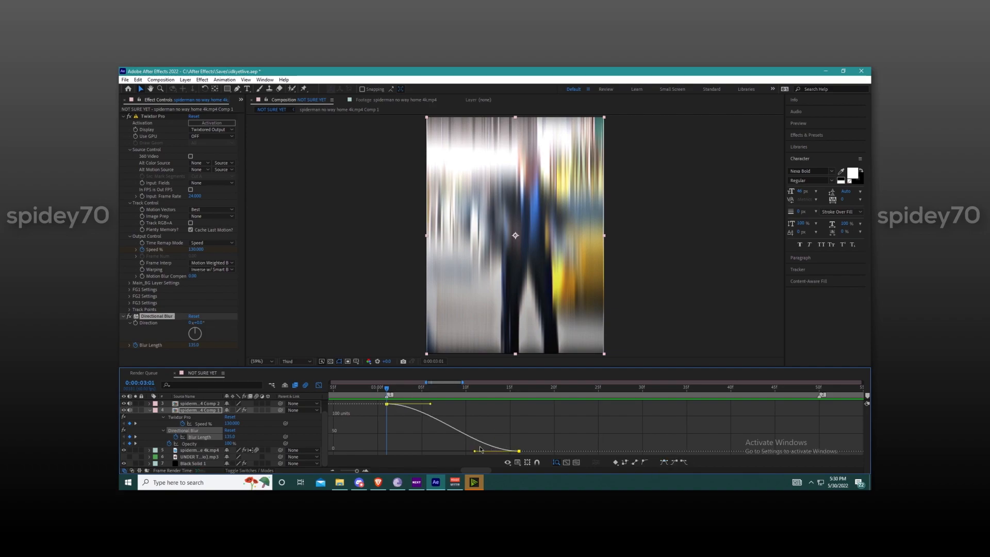
Step: Reshape the Blur Length curve so it falls steeply from the first keyframe and levels out gradually to the last
{"action": "scroll", "coordinate": [378, 430], "scroll_direction": "down", "scroll_amount": 1}
{"action": "scroll", "coordinate": [377, 430], "scroll_direction": "up", "scroll_amount": 1}
{"action": "left_click_drag", "start_coordinate": [476, 453], "coordinate": [435, 452]}
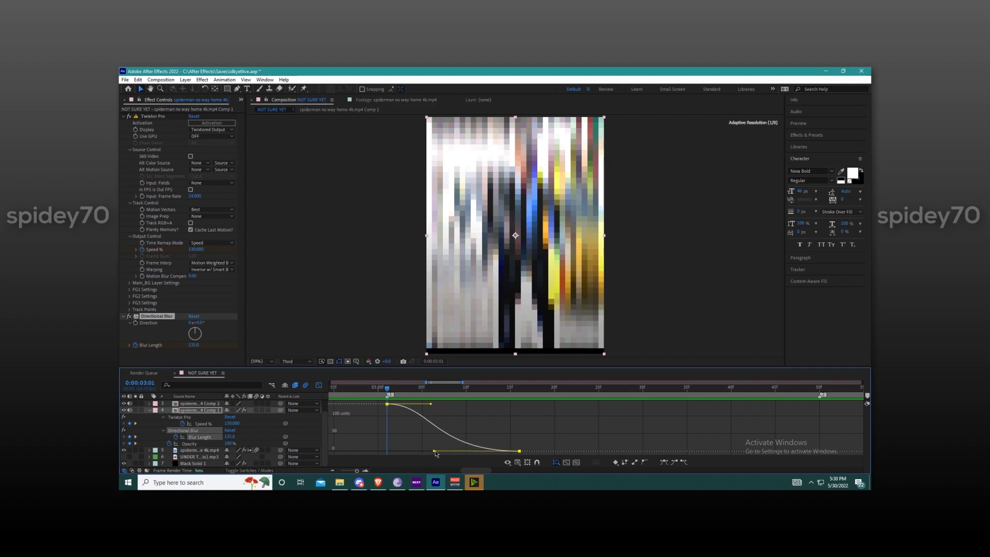
{"action": "left_click_drag", "start_coordinate": [433, 407], "coordinate": [387, 432]}
{"action": "scroll", "coordinate": [387, 430], "scroll_direction": "down", "scroll_amount": 1}
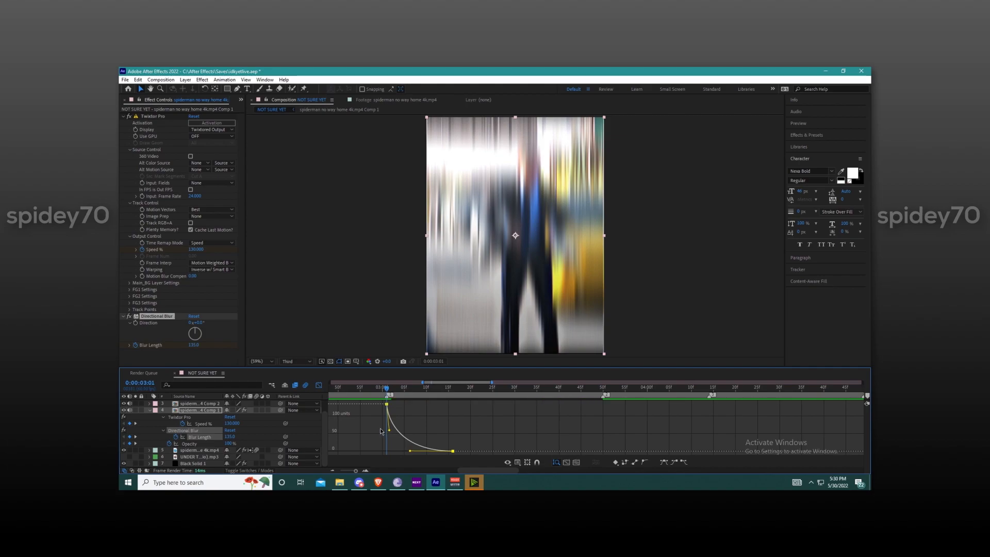
Step: Play back the cut to review the eased directional blur
{"action": "left_click_drag", "start_coordinate": [387, 392], "coordinate": [287, 393]}
{"action": "key", "text": "space"}
{"action": "scroll", "coordinate": [352, 407], "scroll_direction": "down", "scroll_amount": 2}
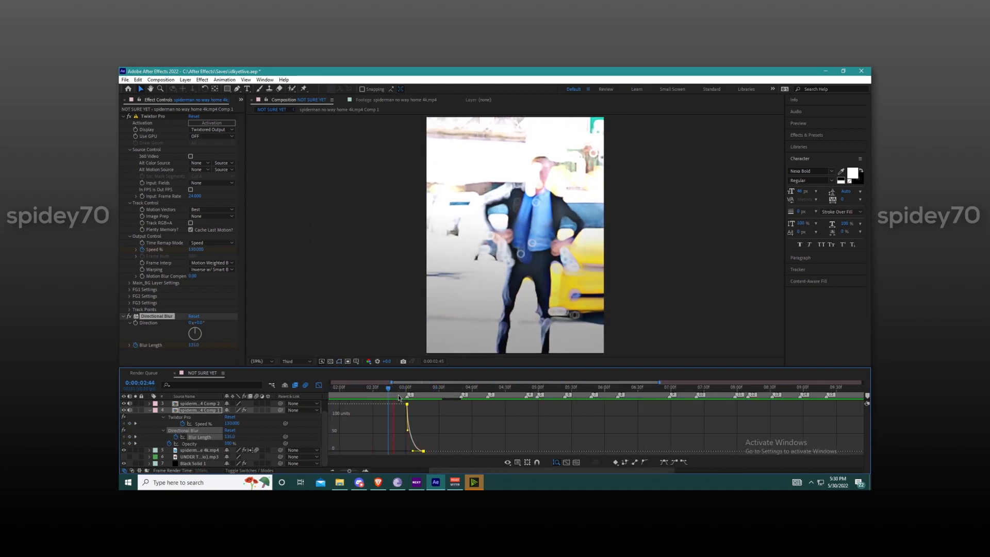
{"action": "scroll", "coordinate": [398, 394], "scroll_direction": "up", "scroll_amount": 2}
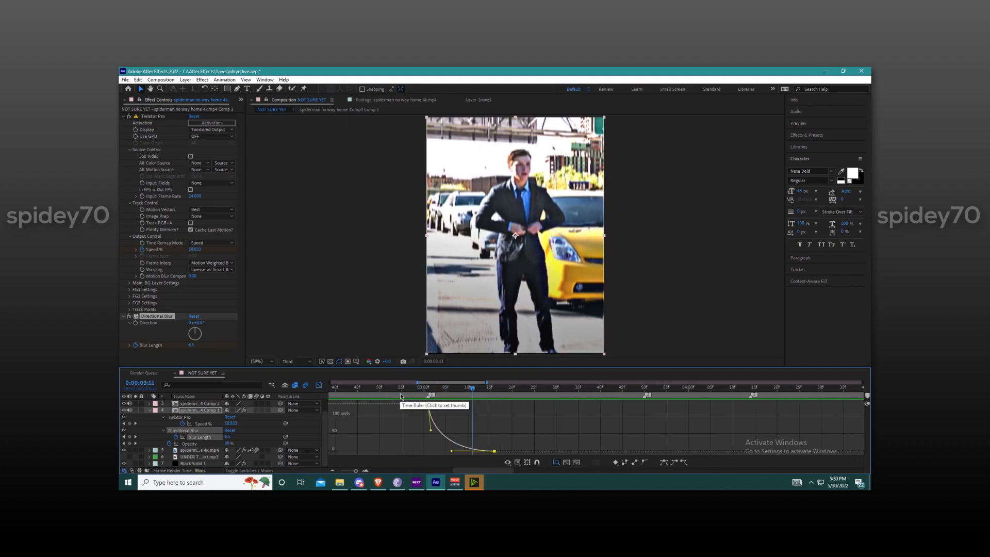
{"action": "left_click", "coordinate": [429, 392]}
{"action": "key", "text": "space"}
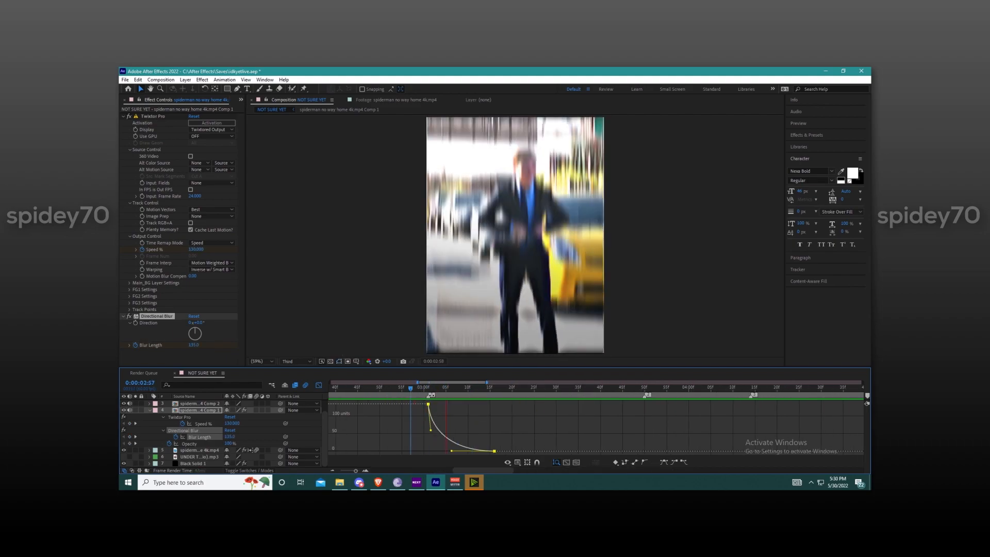
Step: Leave the graph editor at the cut and add a Brightness & Contrast effect to the first nested clip
{"action": "key", "text": "space"}
{"action": "left_click", "coordinate": [319, 386]}
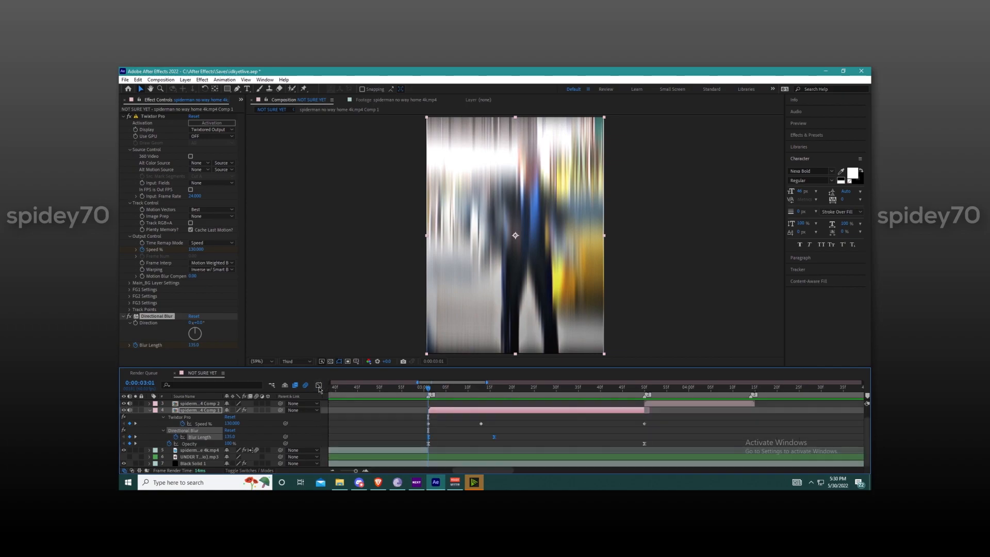
{"action": "key", "text": "ctrl+space"}
{"action": "type", "text": "b"}
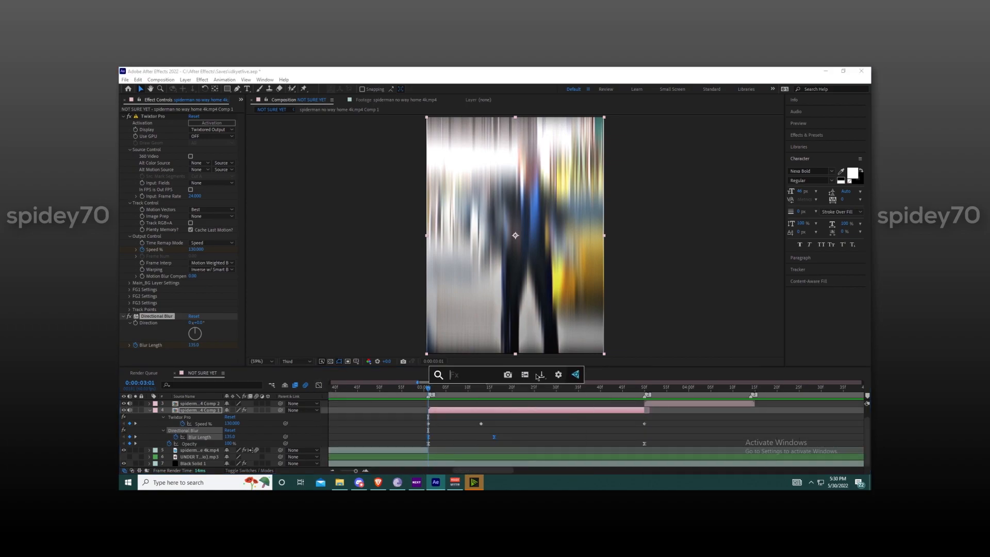
{"action": "key", "text": "Return"}
Step: Place Brightness & Contrast above Directional Blur and keyframe Brightness from 150 at 0:00:03:01 to 0 at 0:00:03:50
{"action": "scroll", "coordinate": [188, 314], "scroll_direction": "down", "scroll_amount": 1}
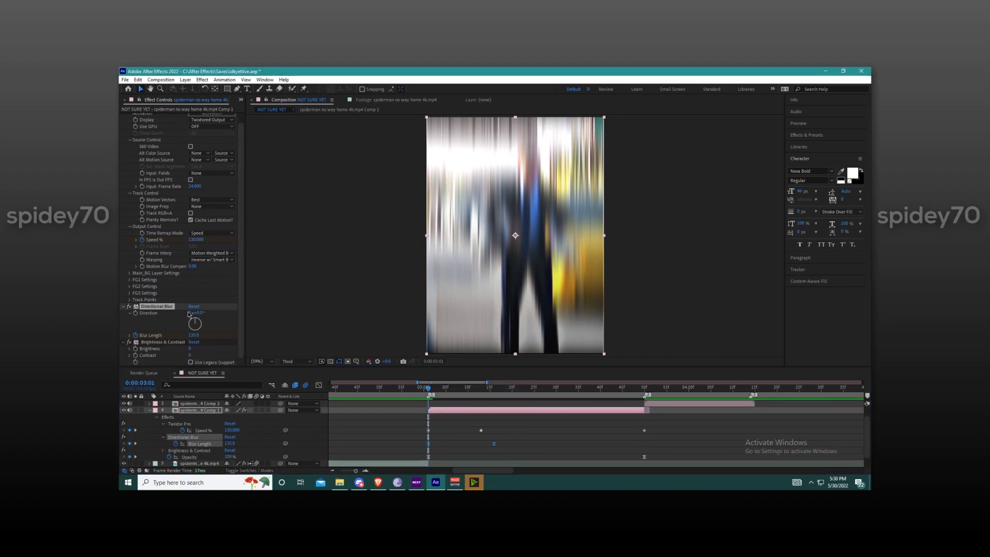
{"action": "left_click", "coordinate": [190, 349]}
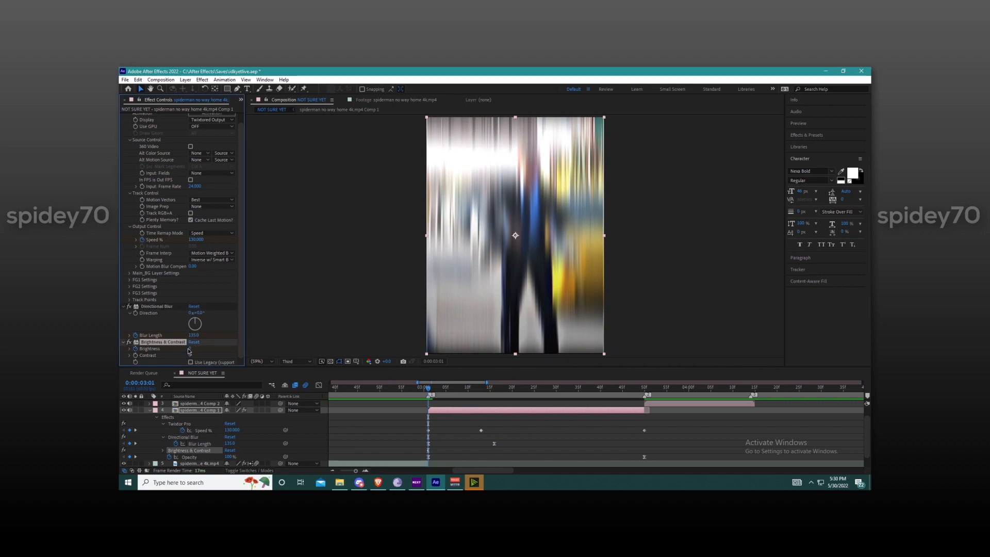
{"action": "key", "text": "Return"}
{"action": "left_click_drag", "start_coordinate": [160, 342], "coordinate": [174, 298]}
{"action": "left_click_drag", "start_coordinate": [177, 353], "coordinate": [178, 305]}
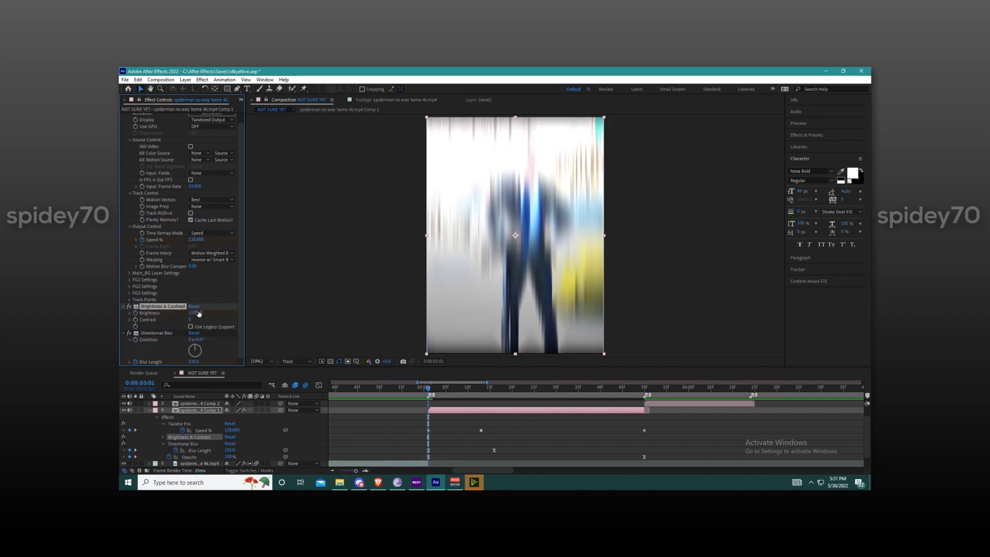
{"action": "left_click_drag", "start_coordinate": [543, 399], "coordinate": [640, 397]}
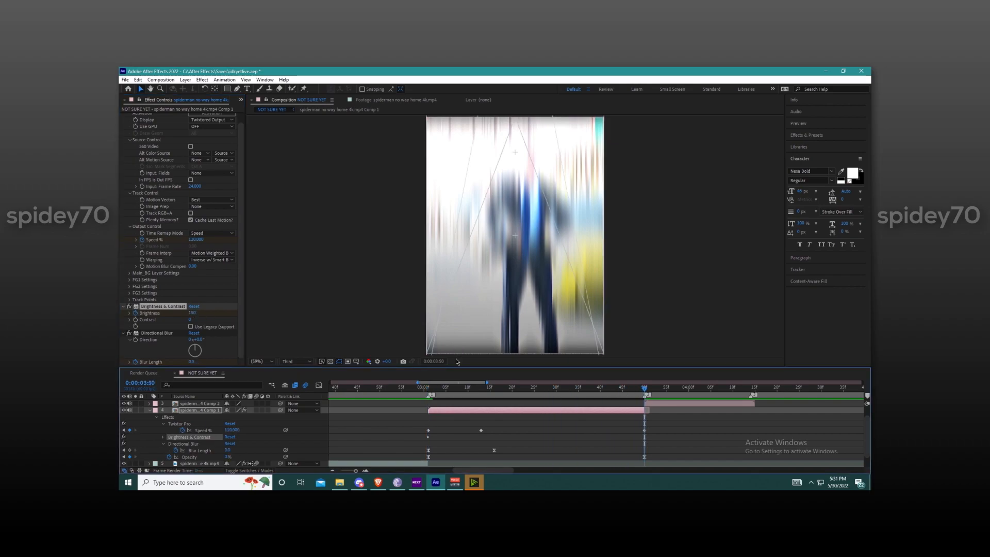
{"action": "left_click", "coordinate": [196, 317]}
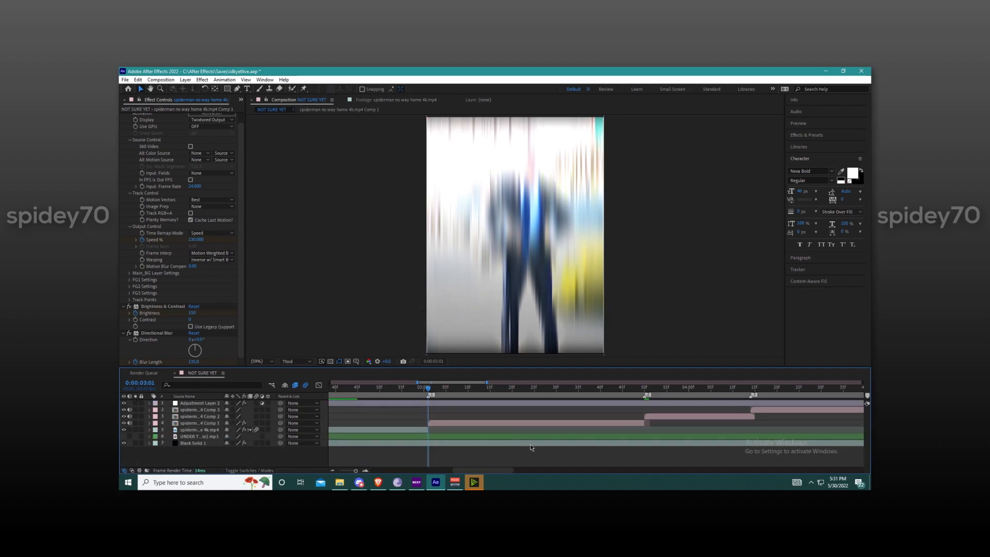
Step: Reveal the clip's keyframes and apply Easy Ease to both Brightness keyframes
{"action": "left_click", "coordinate": [526, 422]}
{"action": "key", "text": "u"}
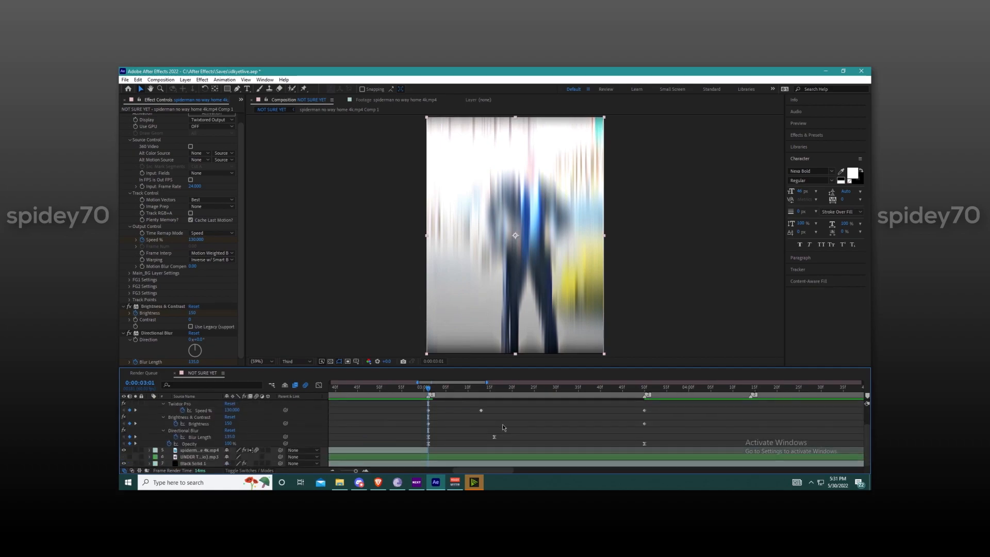
{"action": "left_click_drag", "start_coordinate": [417, 421], "coordinate": [459, 425]}
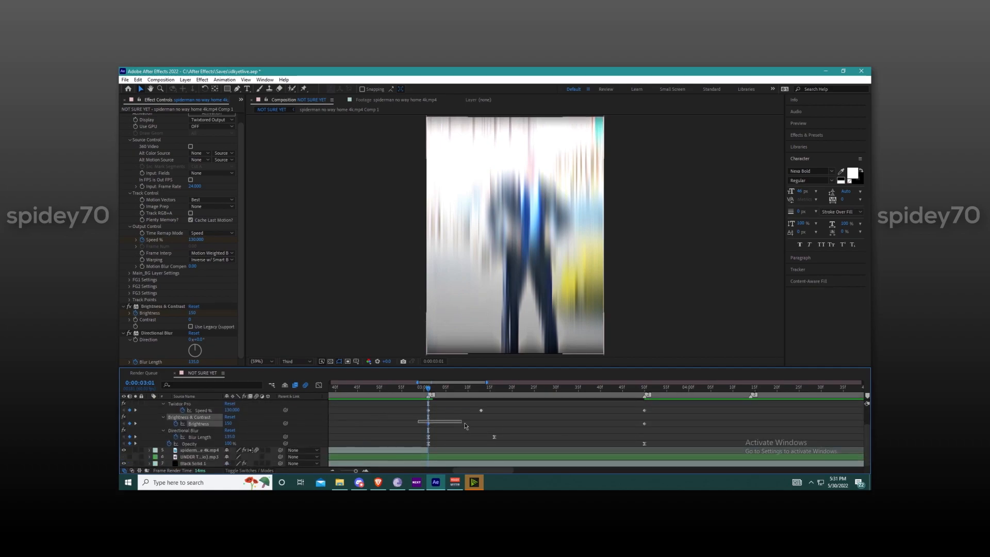
{"action": "left_click_drag", "start_coordinate": [652, 429], "coordinate": [650, 428]}
{"action": "right_click", "coordinate": [646, 424]}
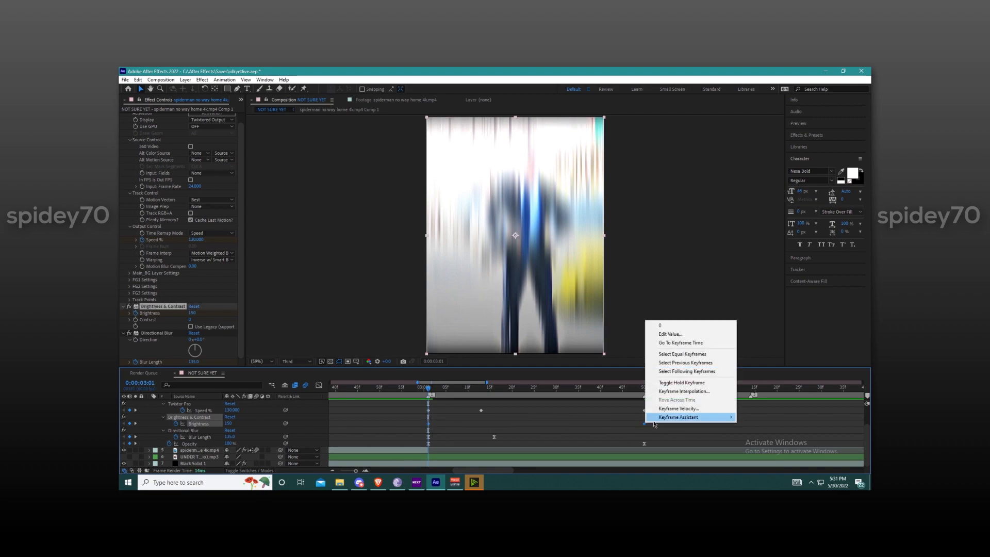
{"action": "mouse_move", "coordinate": [686, 416]}
{"action": "left_click", "coordinate": [758, 365]}
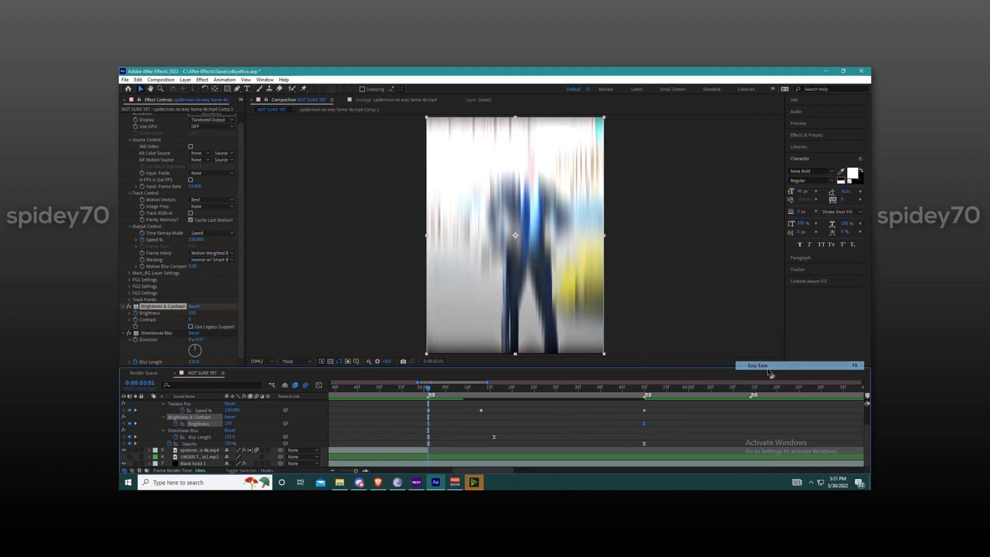
{"action": "left_click", "coordinate": [673, 431]}
Step: Collapse the clip's keyframes and preview the brightness flash from before the cut
{"action": "scroll", "coordinate": [515, 433], "scroll_direction": "up", "scroll_amount": 2}
{"action": "left_click", "coordinate": [530, 422]}
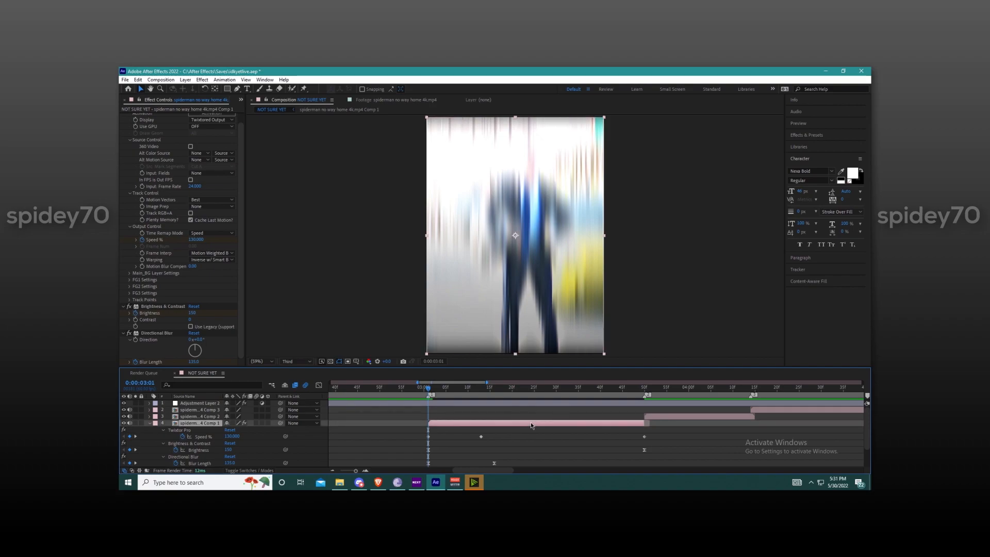
{"action": "key", "text": "u"}
{"action": "left_click", "coordinate": [492, 450]}
{"action": "left_click_drag", "start_coordinate": [428, 388], "coordinate": [320, 389]}
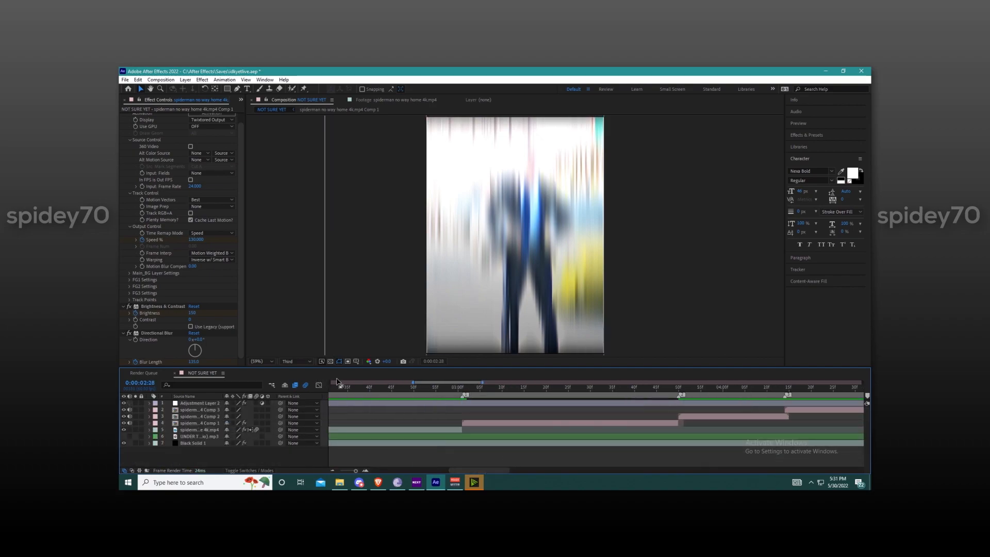
{"action": "key", "text": "space"}
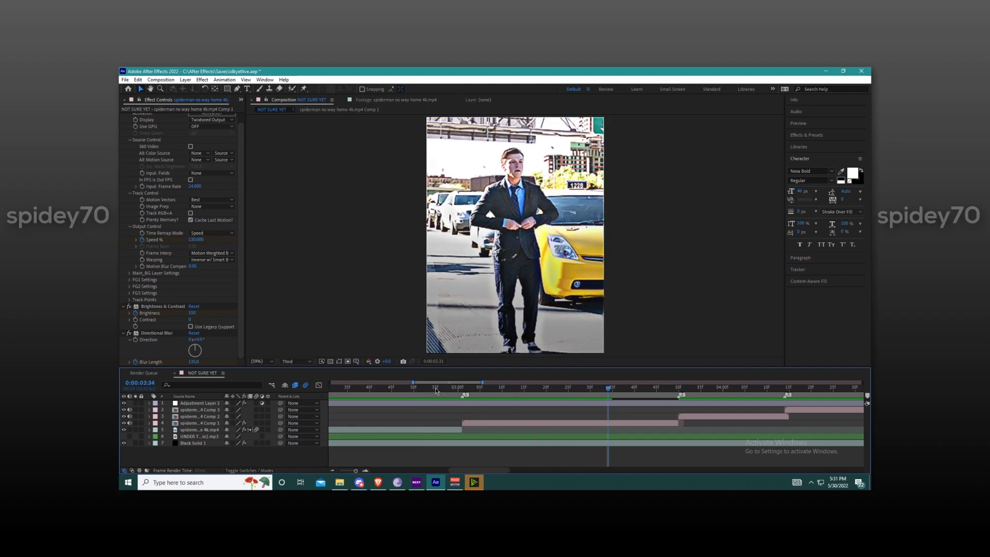
Step: Try a Brightness of 100 at the first keyframe and preview the transition
{"action": "left_click_drag", "start_coordinate": [469, 390], "coordinate": [462, 389]}
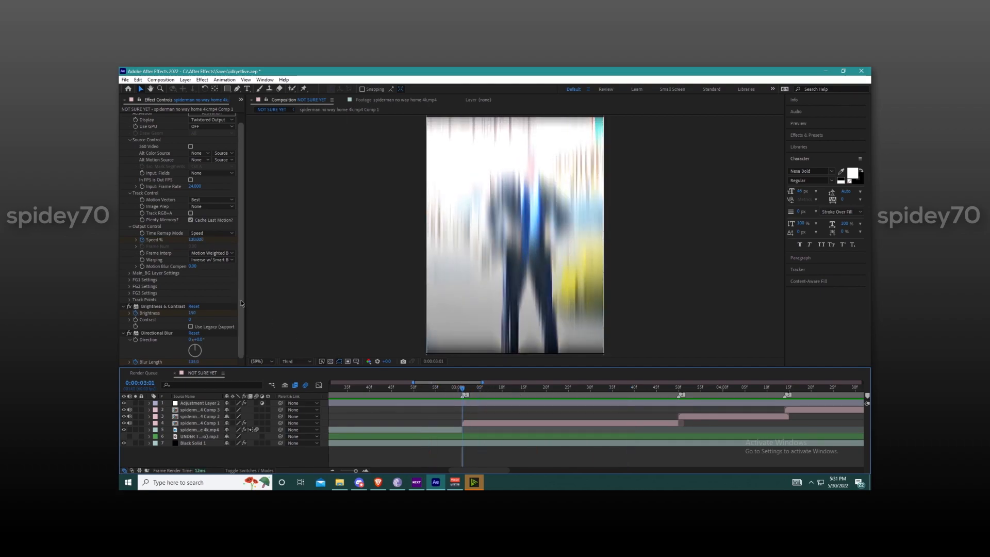
{"action": "left_click", "coordinate": [193, 314]}
{"action": "type", "text": "1"}
{"action": "left_click", "coordinate": [515, 440]}
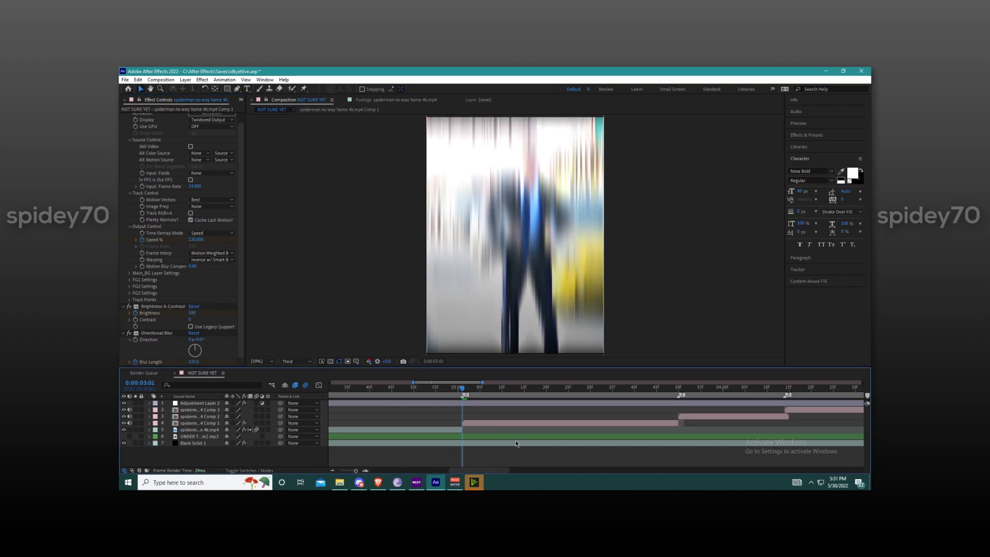
{"action": "key", "text": "space"}
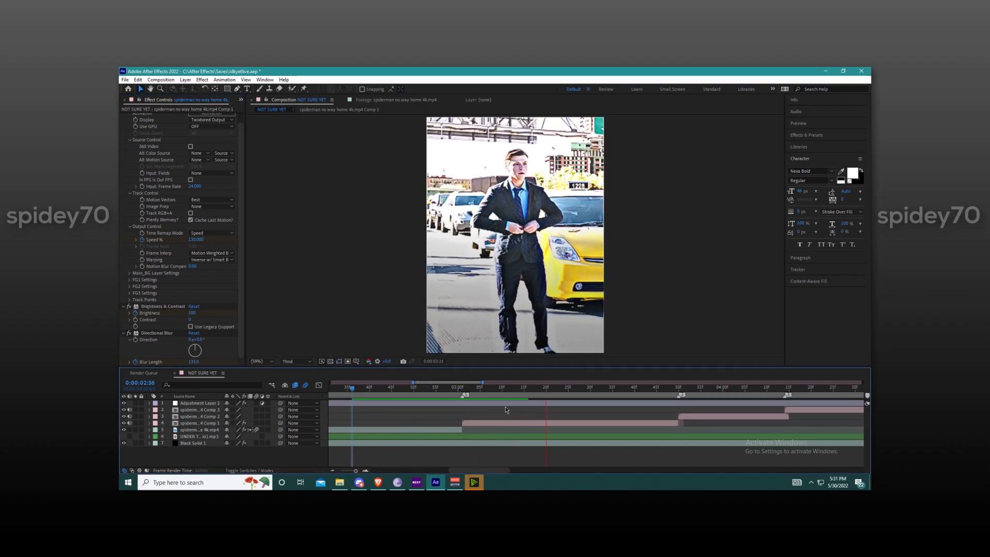
{"action": "key", "text": "space"}
Step: Set the first Brightness keyframe to 50
{"action": "left_click", "coordinate": [198, 313]}
{"action": "type", "text": "50"}
{"action": "left_click", "coordinate": [515, 462]}
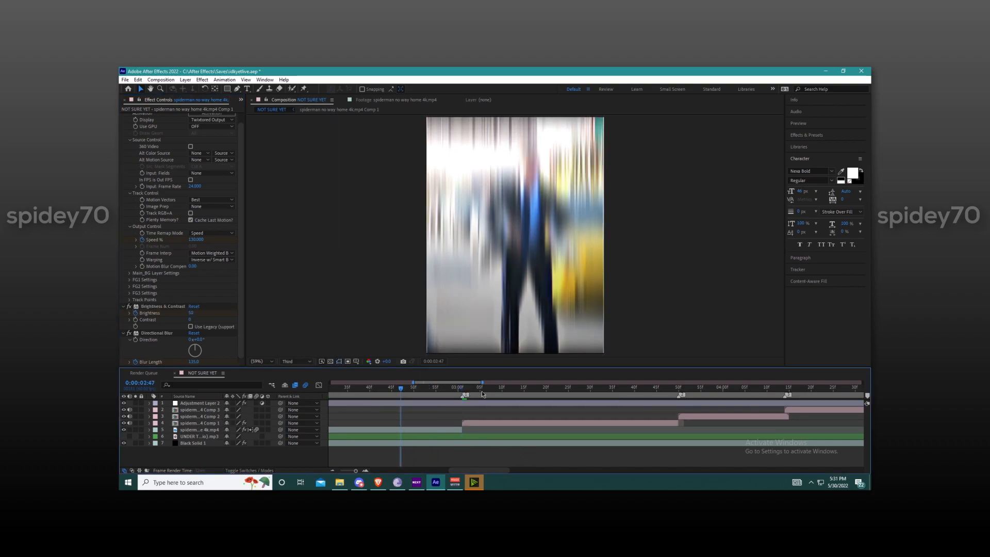
Step: Play back the section around the cut to review the softer brightness flash
{"action": "key", "text": "space"}
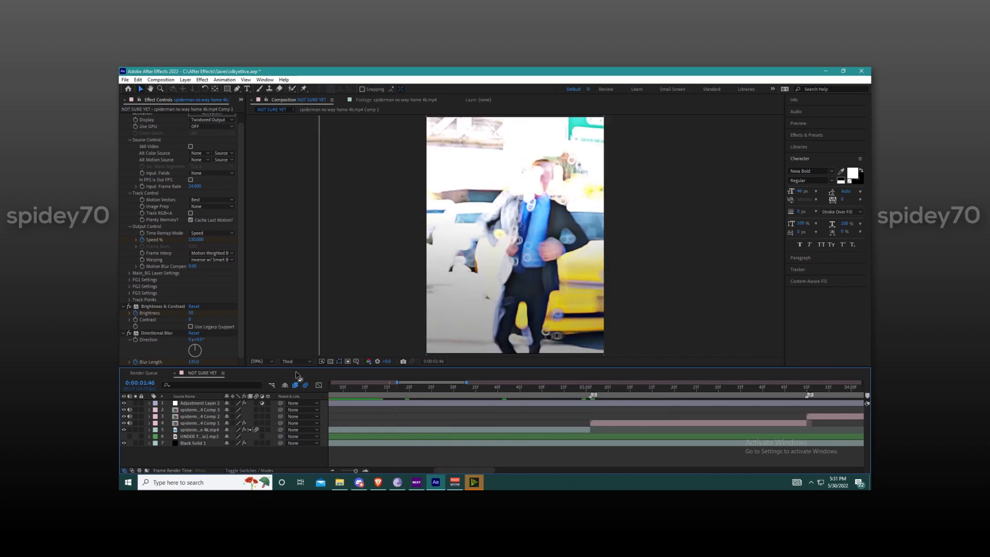
{"action": "left_click", "coordinate": [625, 392]}
{"action": "key", "text": "space"}
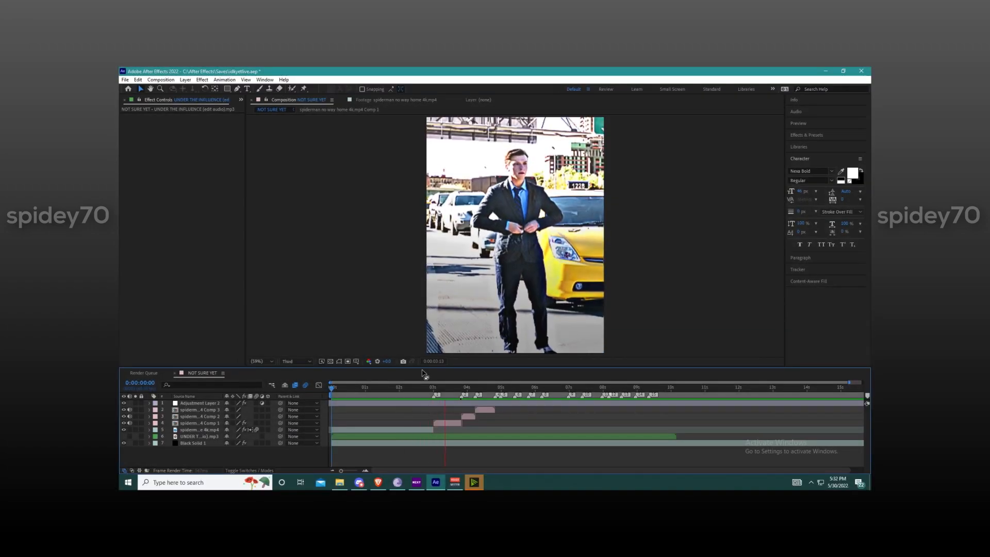
{"action": "key", "text": "space"}
{"action": "left_click", "coordinate": [429, 390]}
{"action": "key", "text": "space"}
{"action": "key", "text": "space"}
Step: Return to 0:00:03:01, check the first nested clip's keyframes and select its effects down to S_Shake for copying
{"action": "scroll", "coordinate": [433, 393], "scroll_direction": "up", "scroll_amount": 1}
{"action": "left_click_drag", "start_coordinate": [441, 390], "coordinate": [434, 395]}
{"action": "scroll", "coordinate": [434, 393], "scroll_direction": "up", "scroll_amount": 1}
{"action": "left_click", "coordinate": [442, 420]}
{"action": "key", "text": "u"}
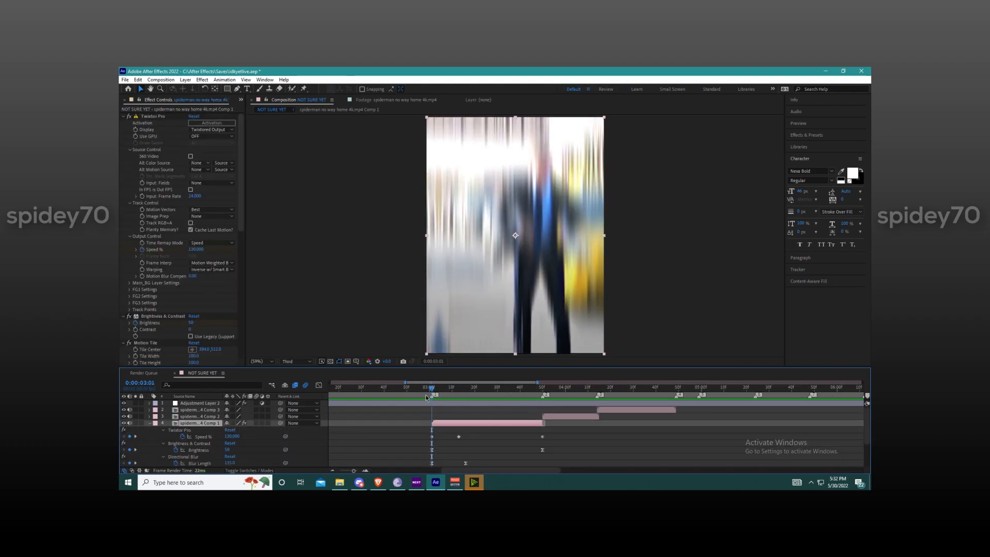
{"action": "key", "text": "u"}
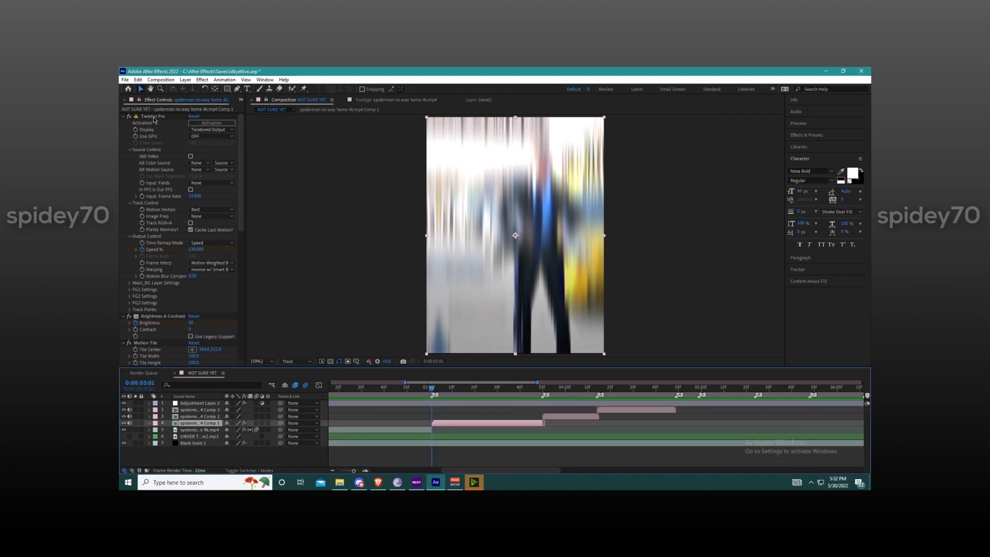
{"action": "scroll", "coordinate": [155, 238], "scroll_direction": "down", "scroll_amount": 5}
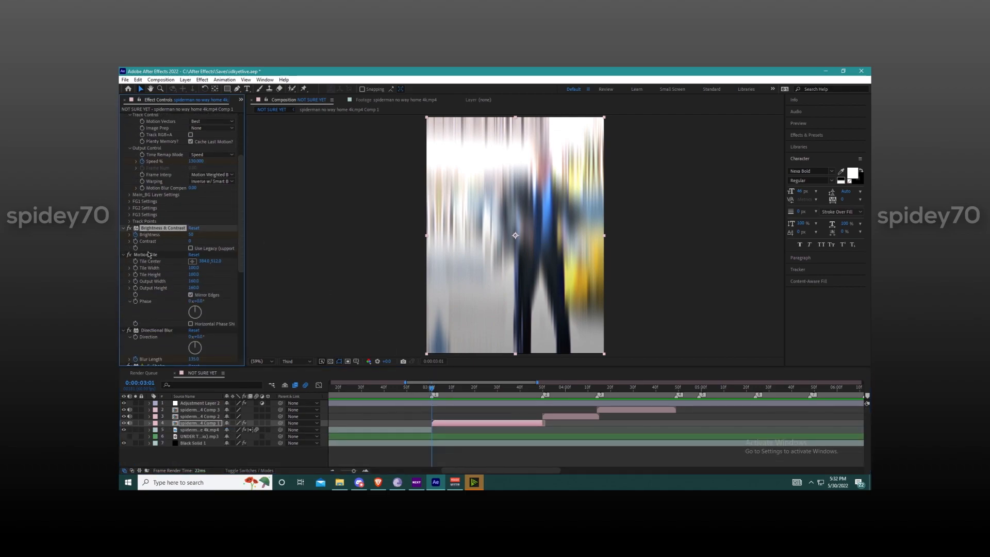
{"action": "scroll", "coordinate": [157, 332], "scroll_direction": "down", "scroll_amount": 10}
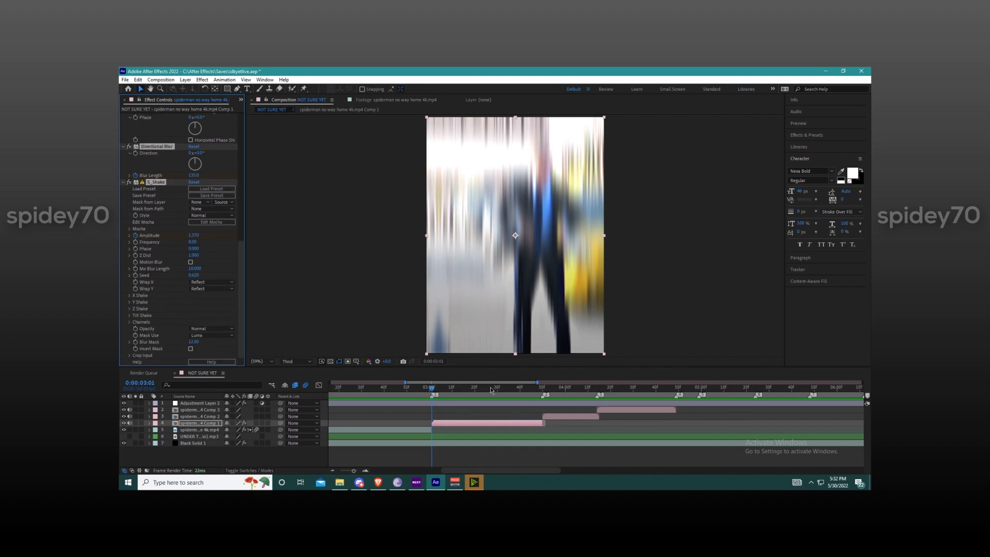
Step: Paste the copied effects onto the second nested clip at 0:00:03:50 and reveal its keyframes
{"action": "left_click", "coordinate": [543, 389]}
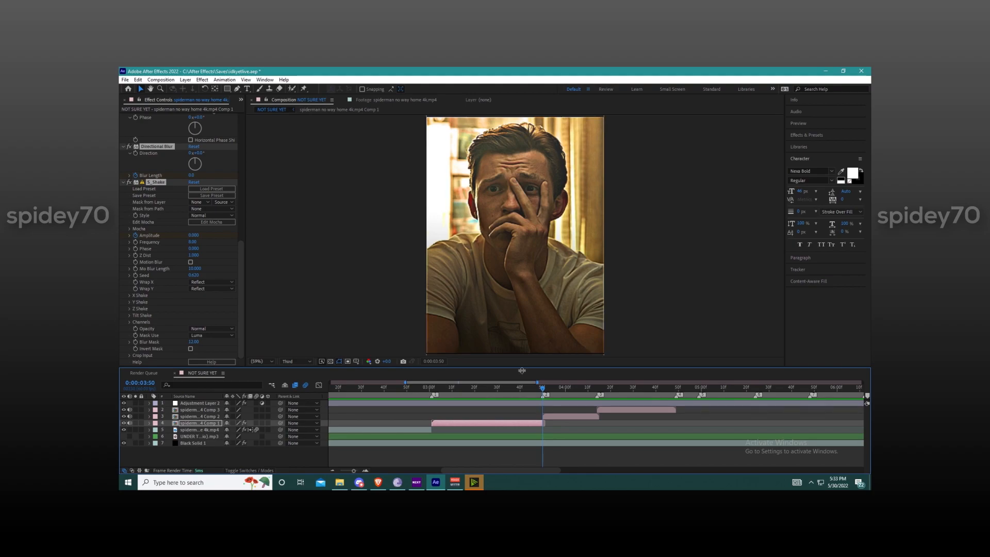
{"action": "left_click", "coordinate": [568, 417]}
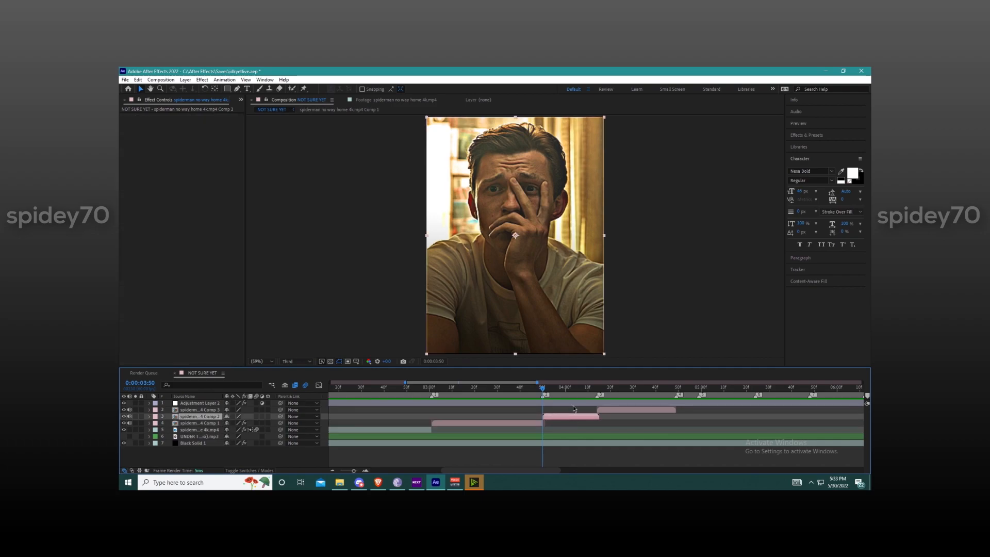
{"action": "key", "text": "ctrl+v"}
{"action": "key", "text": "u"}
Step: Compress the second clip's three Speed % keyframes proportionally so the last one sits at the clip's end
{"action": "scroll", "coordinate": [607, 420], "scroll_direction": "up", "scroll_amount": 1}
{"action": "scroll", "coordinate": [618, 425], "scroll_direction": "down", "scroll_amount": 1}
{"action": "left_click", "coordinate": [646, 434]}
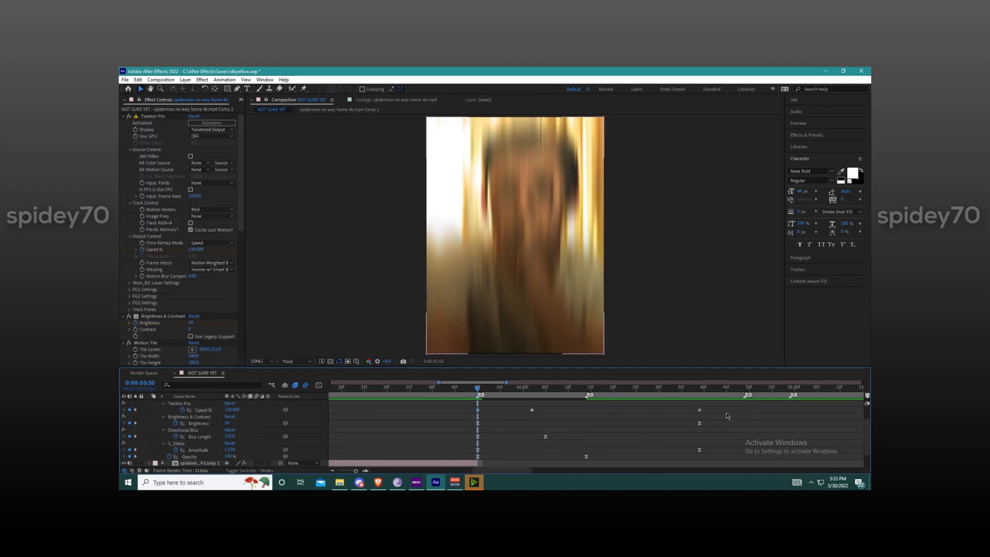
{"action": "left_click_drag", "start_coordinate": [485, 410], "coordinate": [469, 413]}
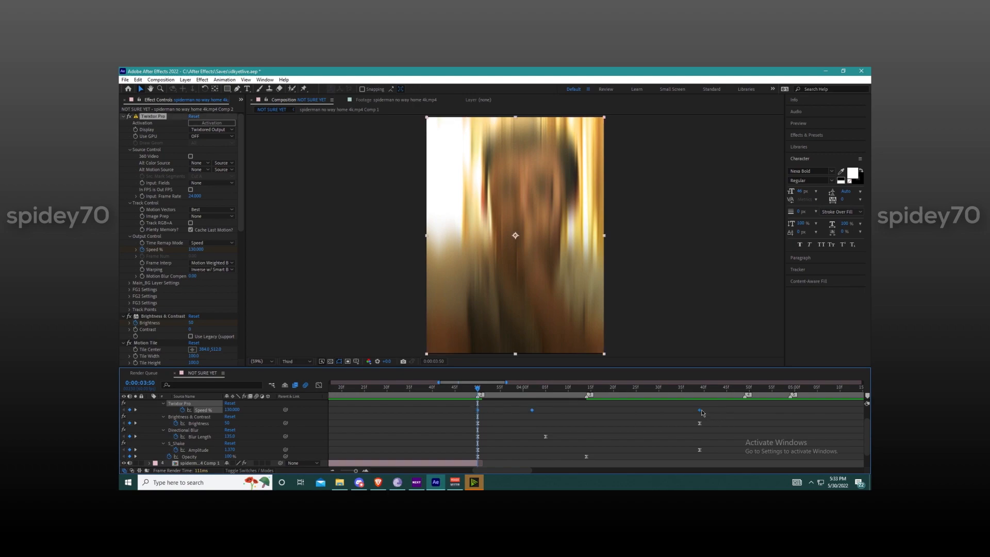
{"action": "left_click", "coordinate": [611, 423]}
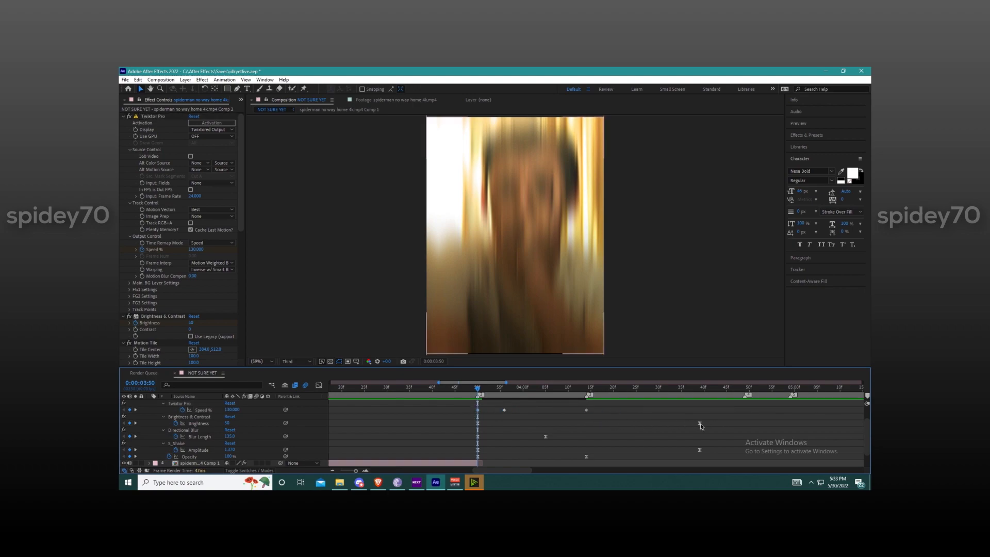
Step: Move the last Brightness and S_Shake Amplitude keyframes to the second clip's end and collapse its properties
{"action": "left_click_drag", "start_coordinate": [701, 425], "coordinate": [596, 425]}
{"action": "left_click_drag", "start_coordinate": [699, 450], "coordinate": [584, 453]}
{"action": "scroll", "coordinate": [604, 422], "scroll_direction": "up", "scroll_amount": 2}
{"action": "key", "text": "u"}
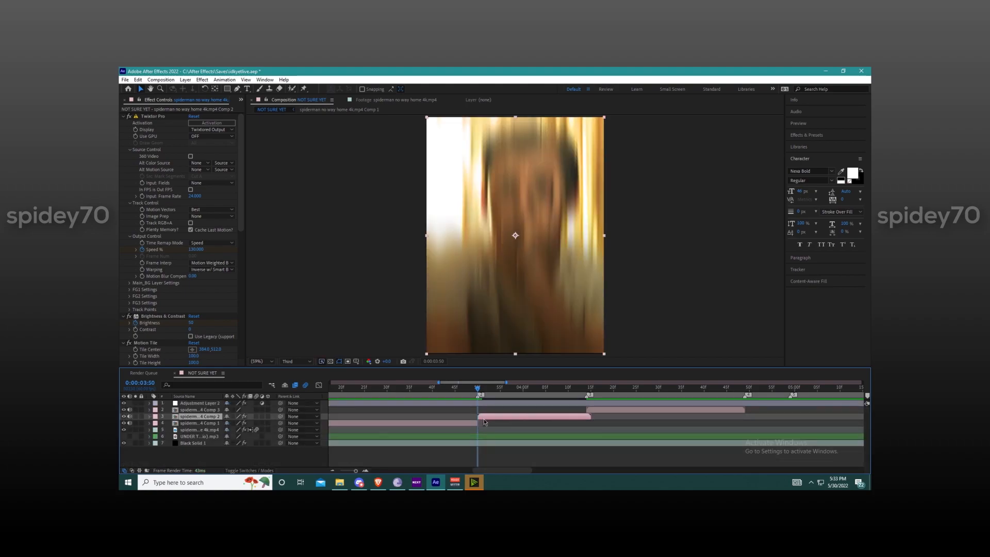
Step: Check the position of the second clip's Opacity keyframes near its end
{"action": "key", "text": "ctrl+space"}
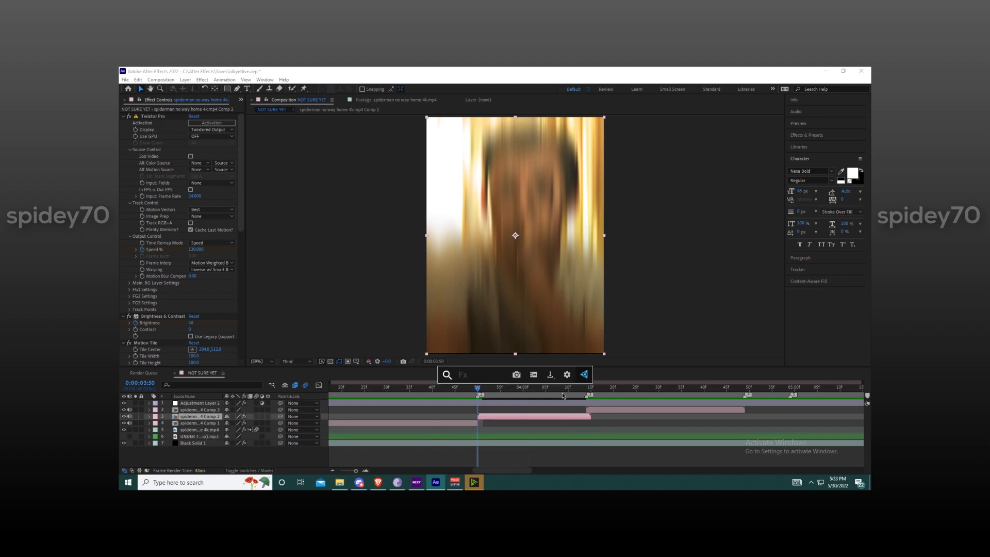
{"action": "left_click", "coordinate": [568, 425]}
{"action": "left_click", "coordinate": [573, 417]}
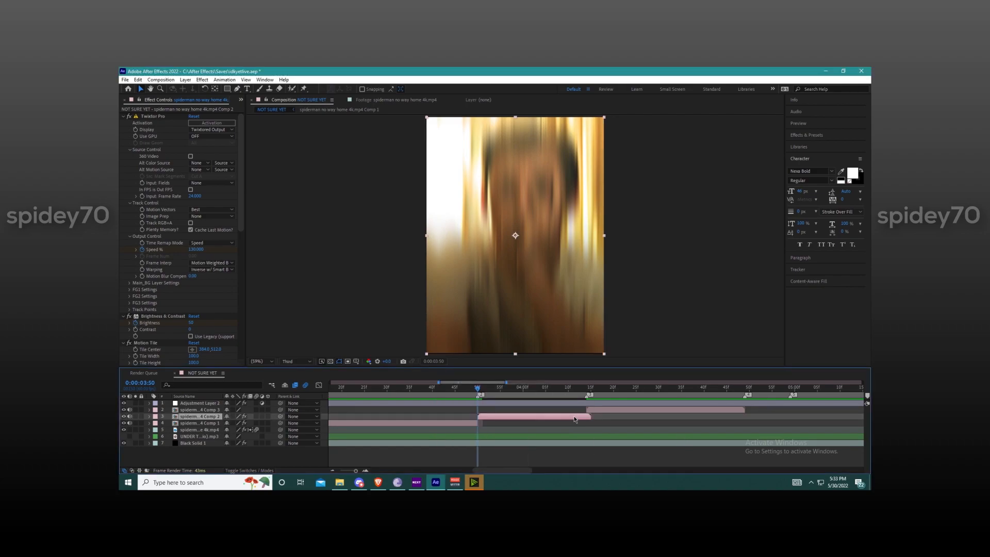
{"action": "key", "text": "t"}
{"action": "scroll", "coordinate": [586, 421], "scroll_direction": "up", "scroll_amount": 2}
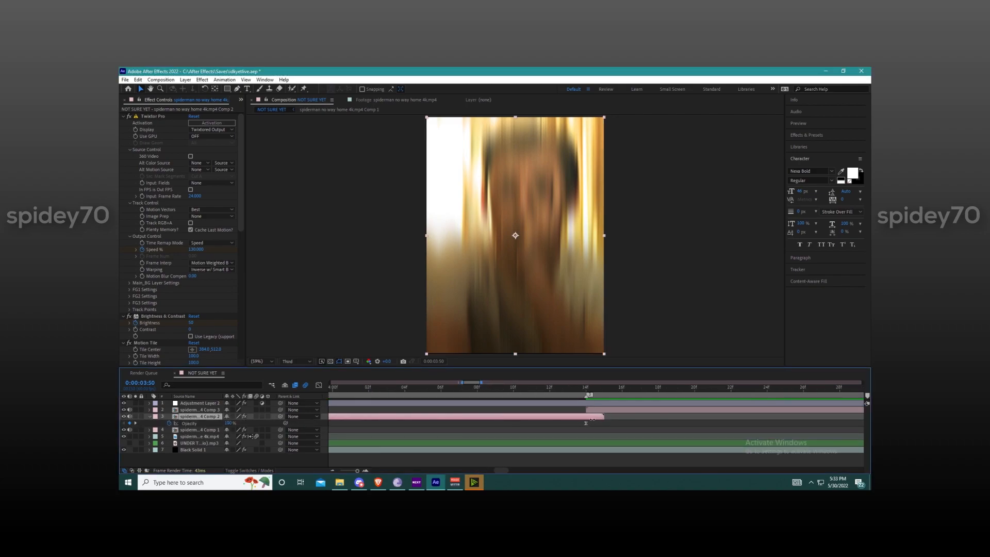
{"action": "key", "text": "t"}
{"action": "scroll", "coordinate": [583, 423], "scroll_direction": "down", "scroll_amount": 2}
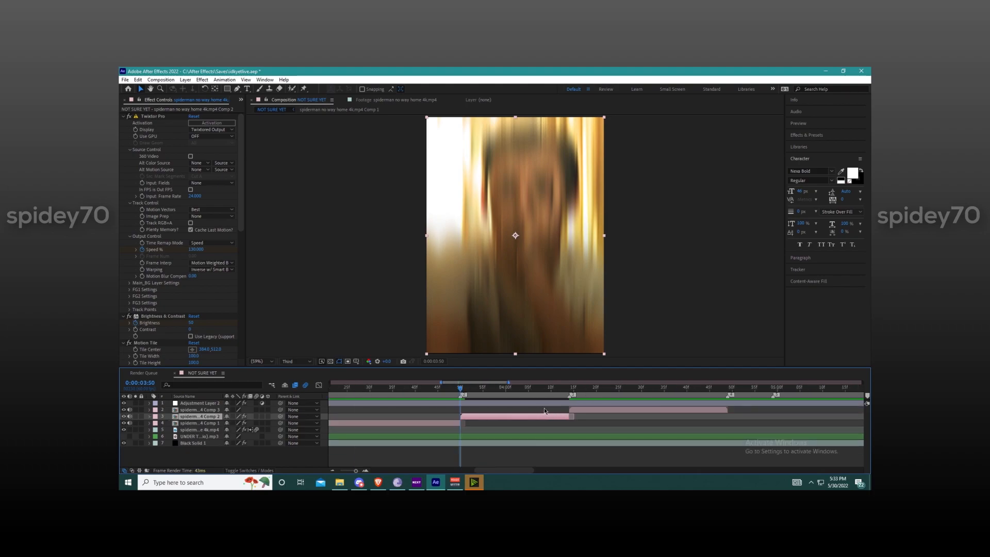
Step: Paste the copied effects onto the third nested clip at 0:00:04:14 and reveal its keyframes
{"action": "left_click", "coordinate": [582, 422]}
{"action": "left_click", "coordinate": [565, 391]}
{"action": "left_click_drag", "start_coordinate": [566, 393], "coordinate": [570, 394]}
{"action": "left_click", "coordinate": [577, 409]}
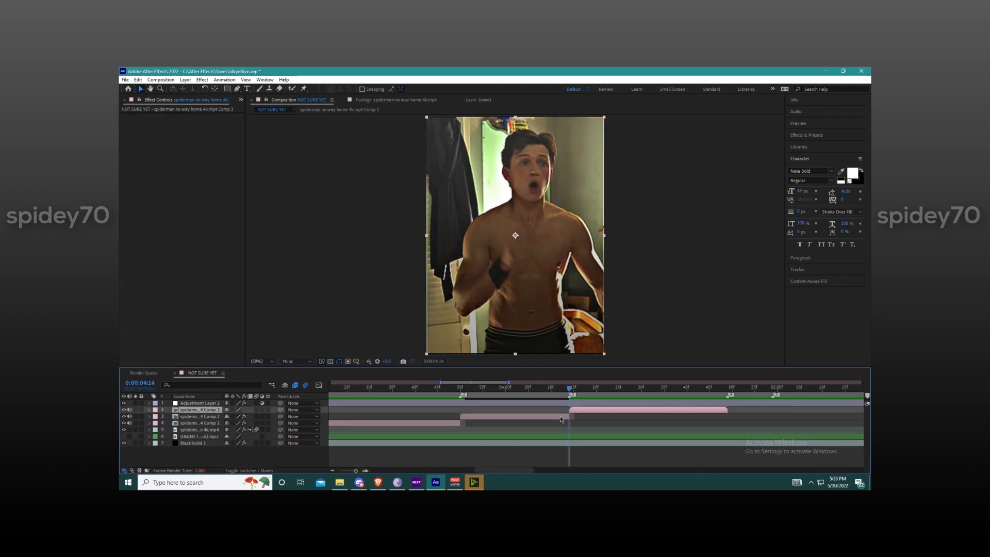
{"action": "key", "text": "u"}
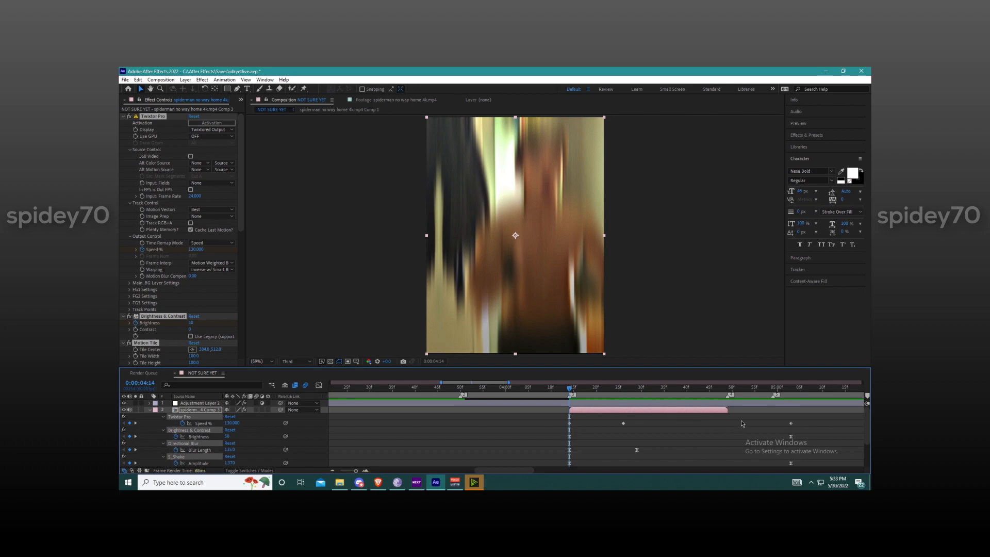
Step: Try to bring the last Speed % keyframe back to the third clip's end, then undo it
{"action": "scroll", "coordinate": [763, 423], "scroll_direction": "up", "scroll_amount": 2}
{"action": "left_click_drag", "start_coordinate": [811, 424], "coordinate": [684, 424]}
{"action": "key", "text": "ctrl+z"}
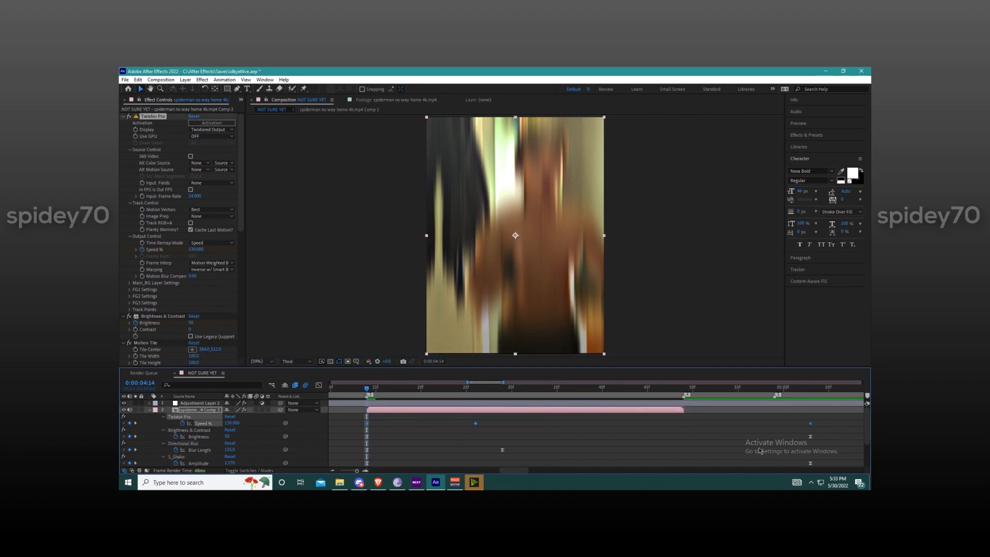
Step: Move the last Brightness and S_Shake Amplitude keyframes to the third clip's end and collapse its properties
{"action": "left_click", "coordinate": [680, 439]}
{"action": "left_click_drag", "start_coordinate": [811, 437], "coordinate": [684, 437]}
{"action": "scroll", "coordinate": [742, 444], "scroll_direction": "down", "scroll_amount": 1}
{"action": "left_click_drag", "start_coordinate": [810, 444], "coordinate": [683, 443]}
{"action": "key", "text": "u"}
Step: Show the whole composition in the timeline and play back the finished edit
{"action": "left_click", "coordinate": [719, 421]}
{"action": "key", "text": "semicolon"}
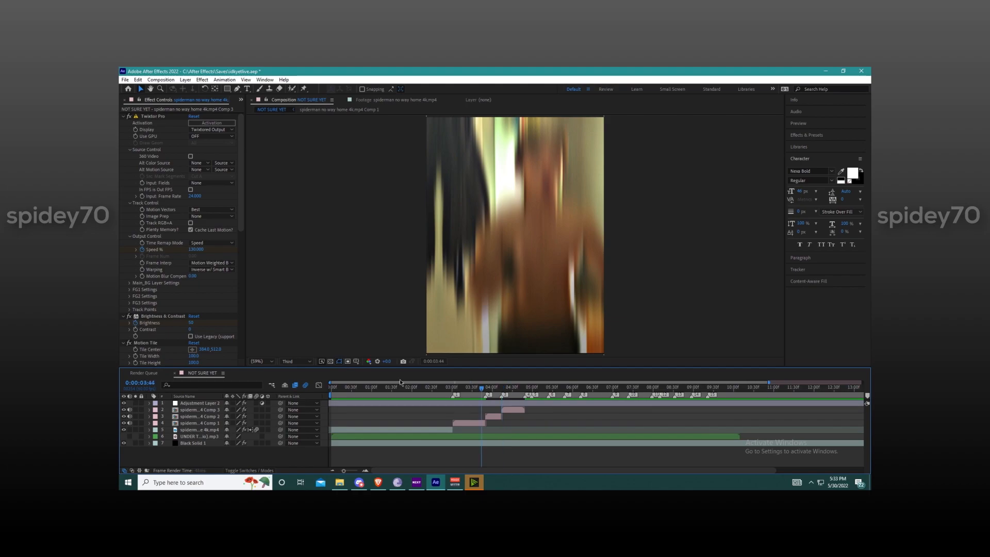
{"action": "key", "text": "space"}
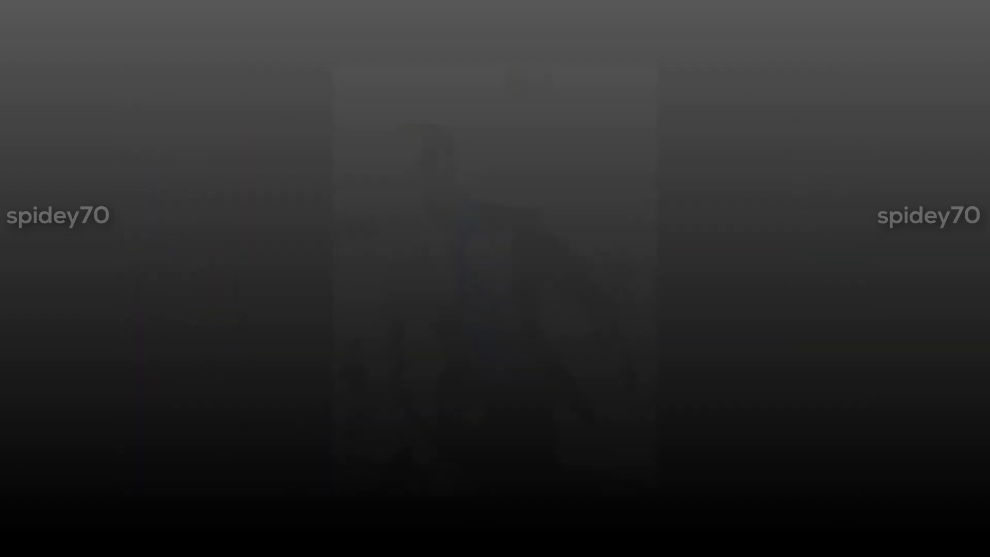